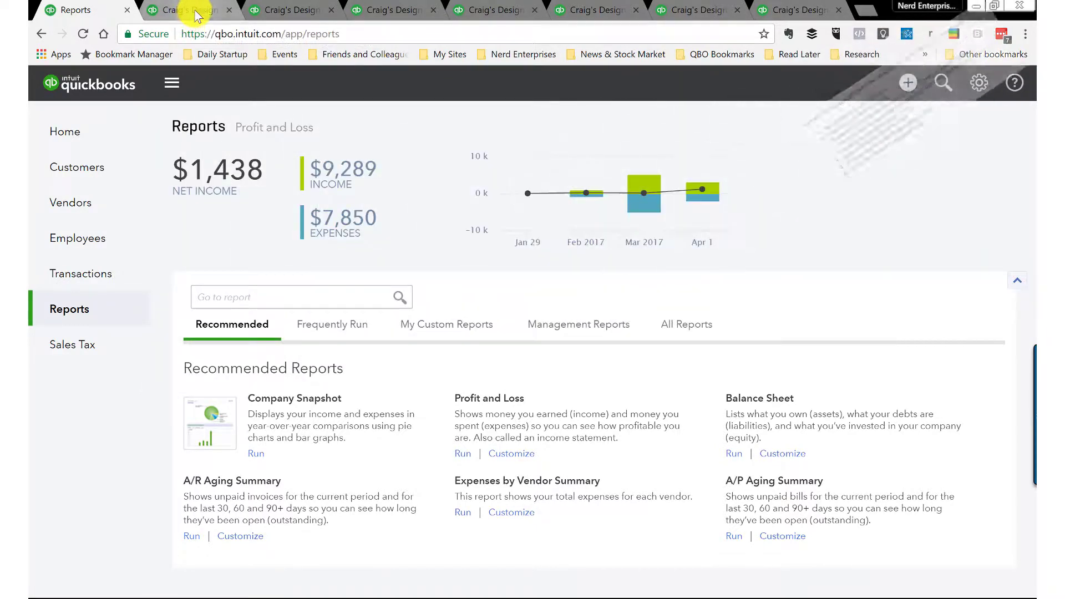
# Step: Return to the Balance Sheet report from the Reports overview page
pyautogui.click(189, 10)
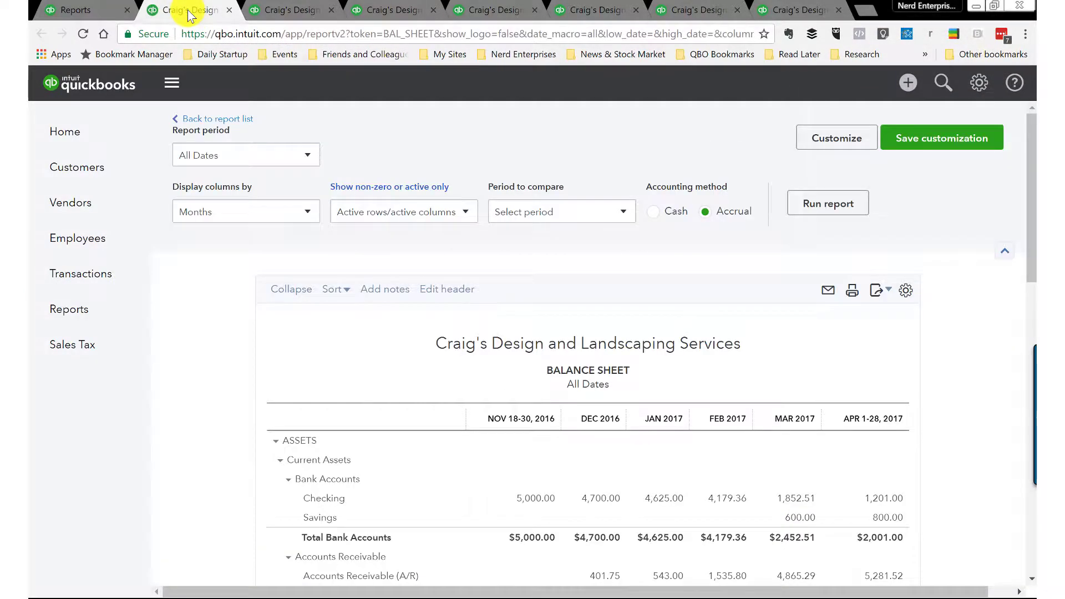
pyautogui.click(105, 10)
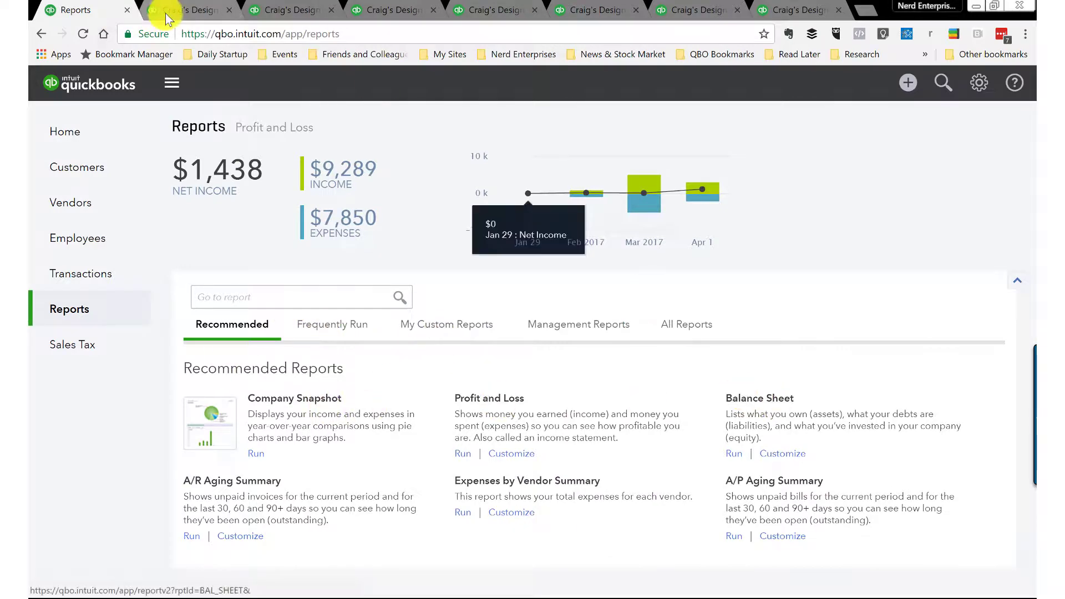
pyautogui.click(185, 13)
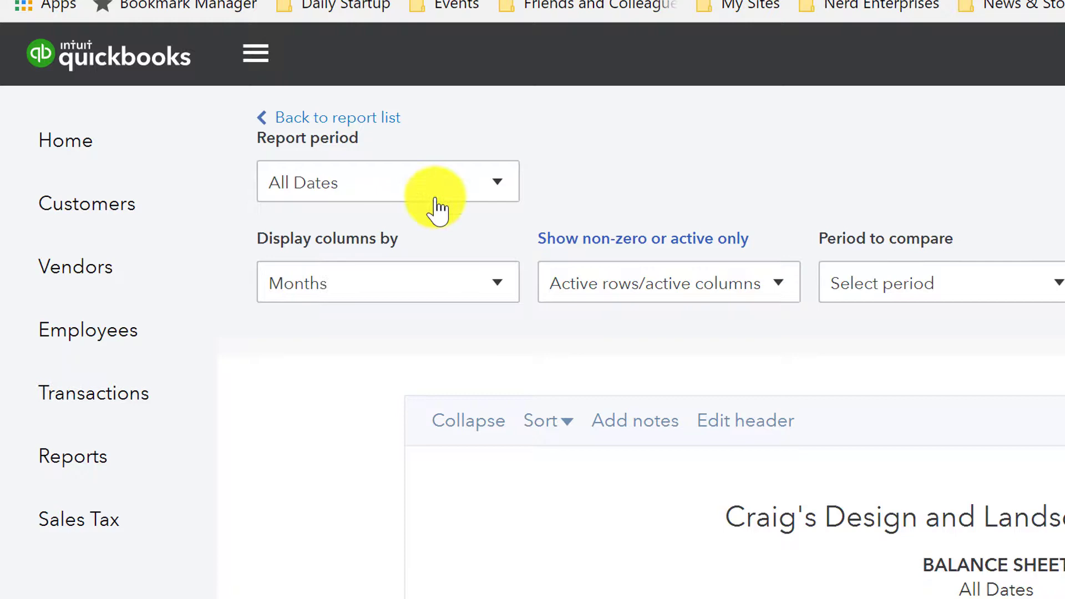
# Step: Keep the Balance Sheet period at All Dates and open its Customize report panel
pyautogui.click(499, 189)
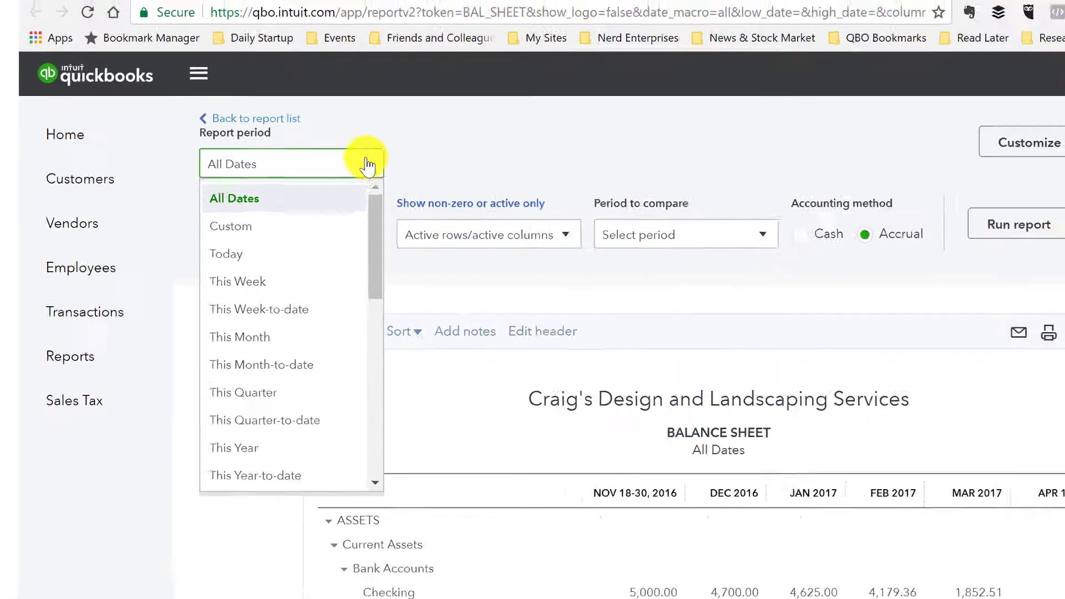
pyautogui.scroll(-1, 223, 372)
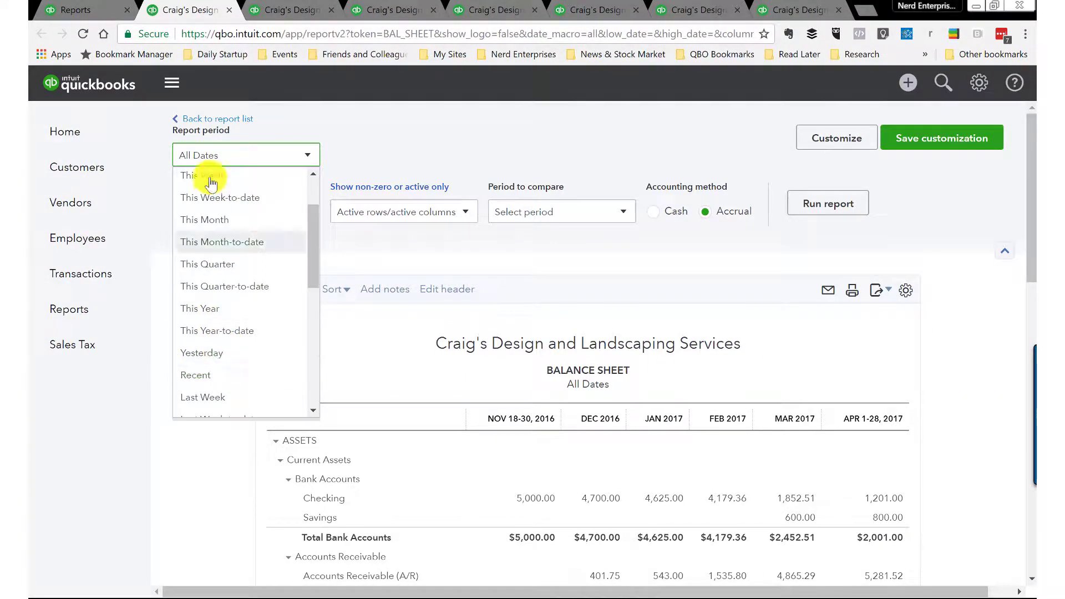
pyautogui.click(248, 155)
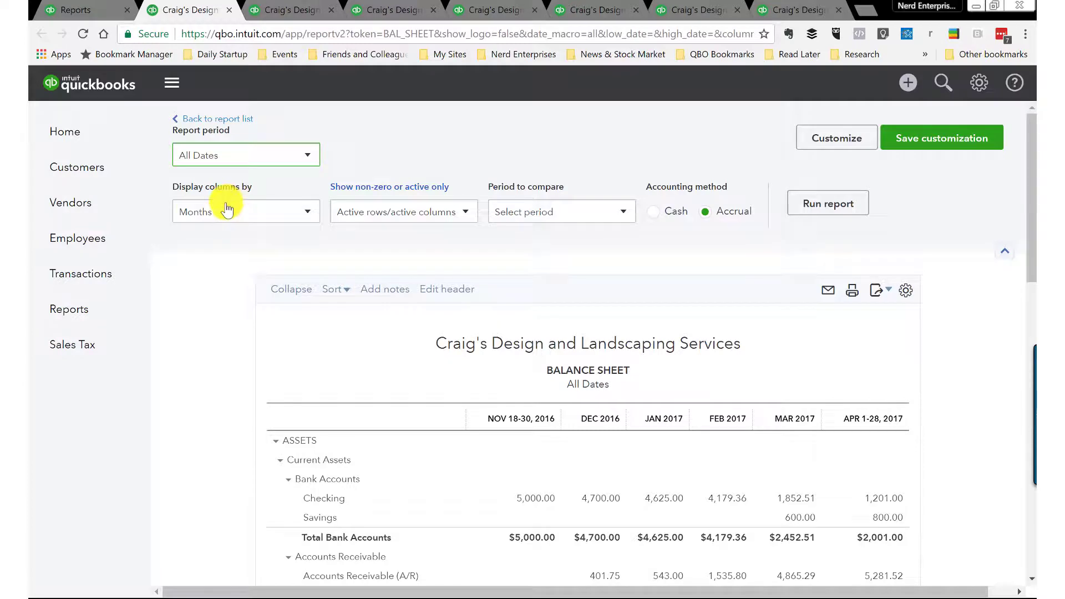
pyautogui.scroll(-1, 499, 432)
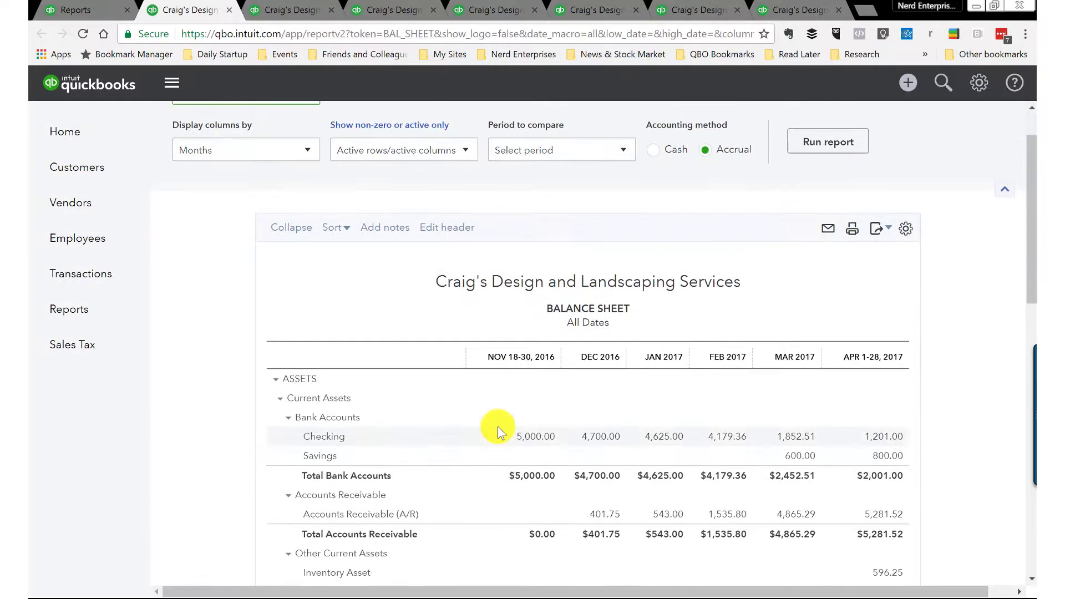
pyautogui.scroll(1, 500, 424)
pyautogui.click(848, 141)
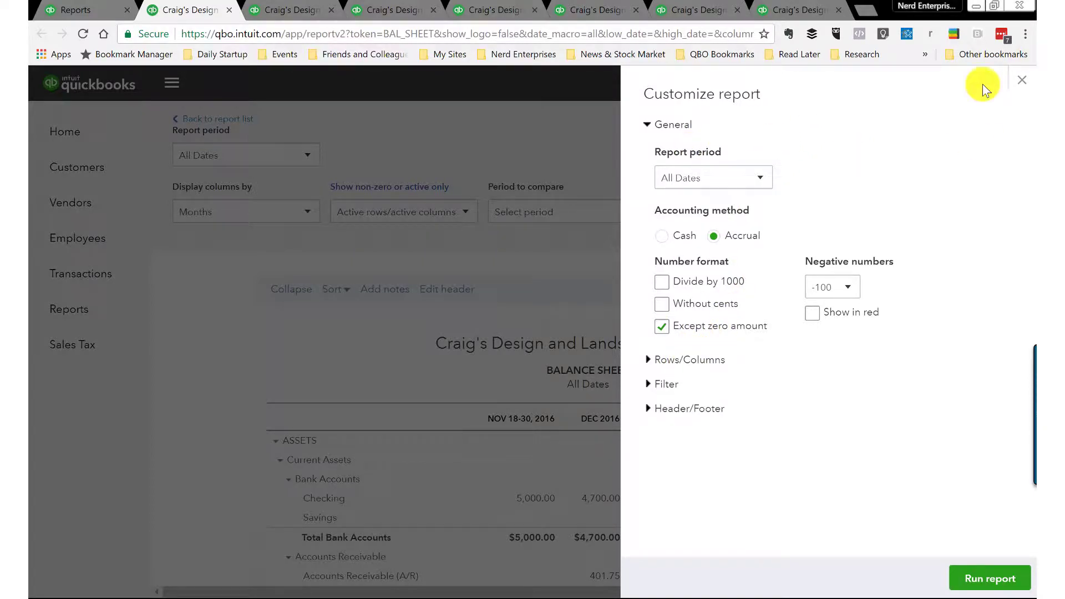
# Step: Start saving the Balance Sheet as a custom report and create a new 'Cash Flow Reports' group
pyautogui.click(1022, 79)
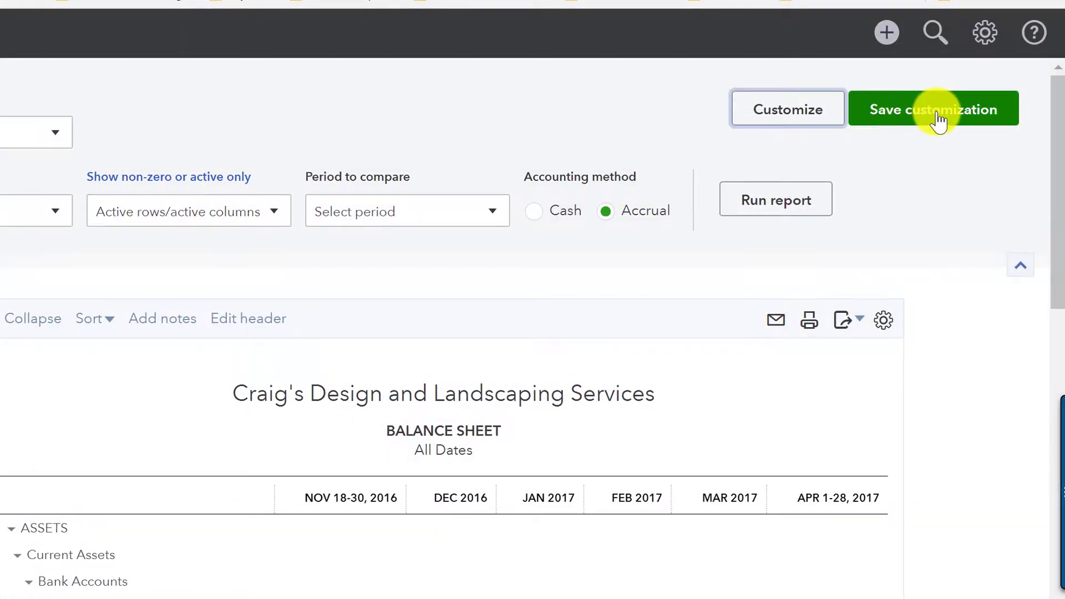
pyautogui.click(937, 119)
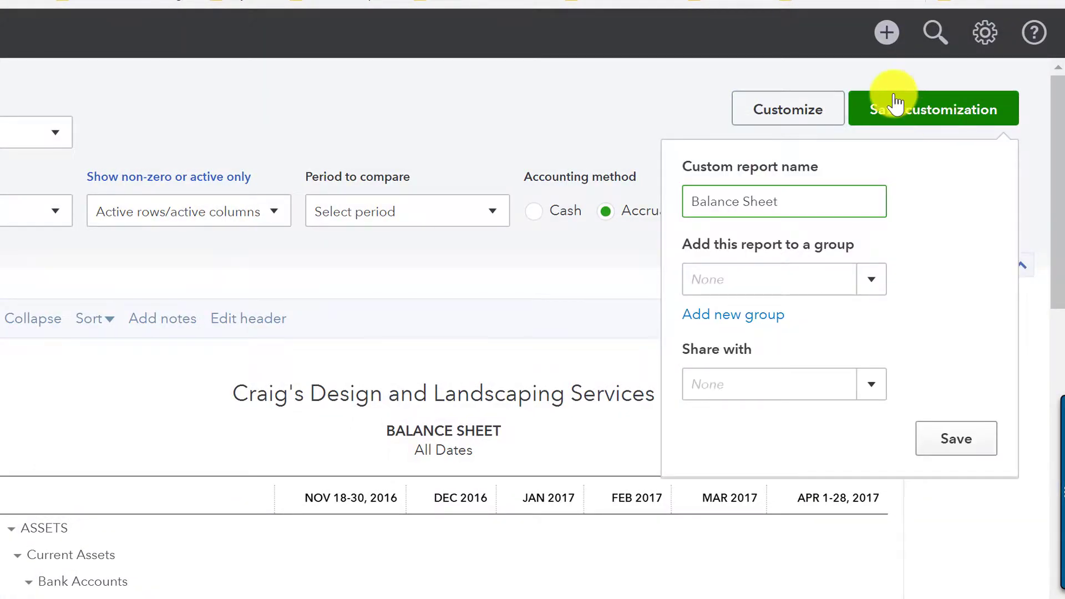
pyautogui.click(741, 322)
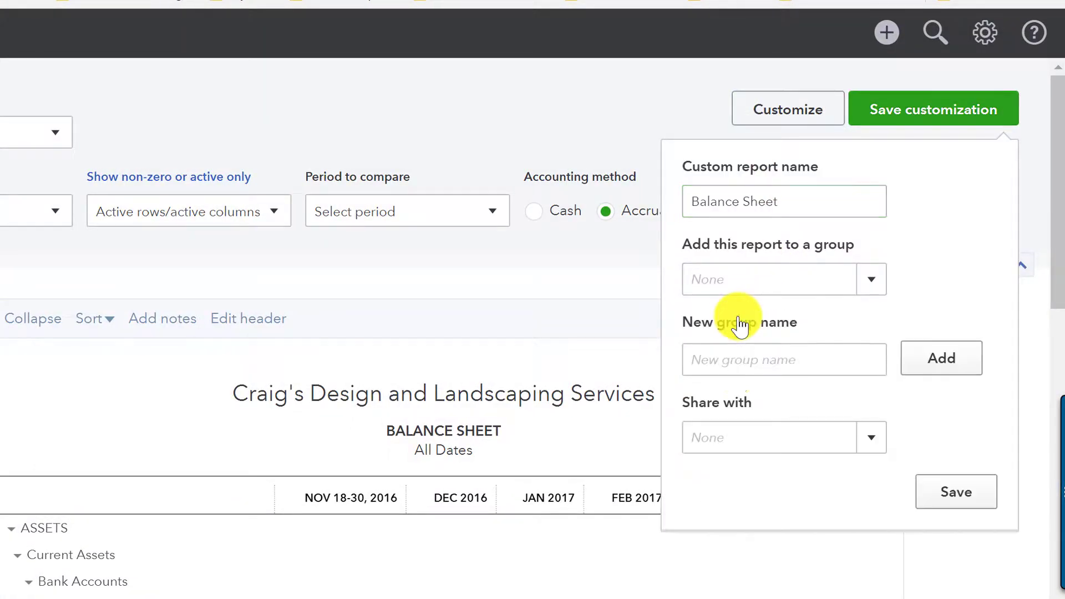
pyautogui.click(719, 360)
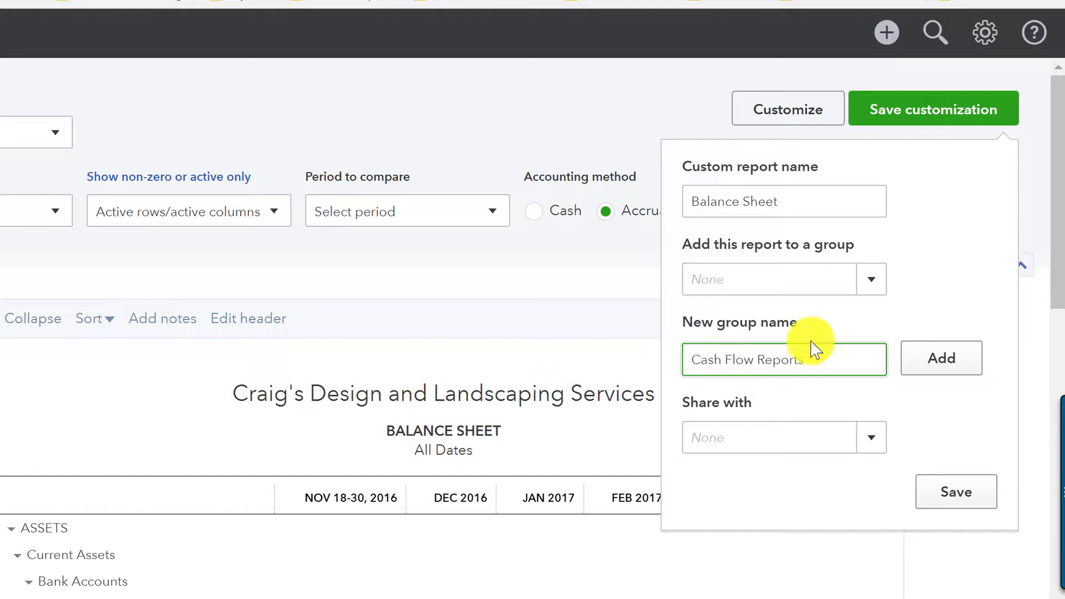
pyautogui.click(943, 367)
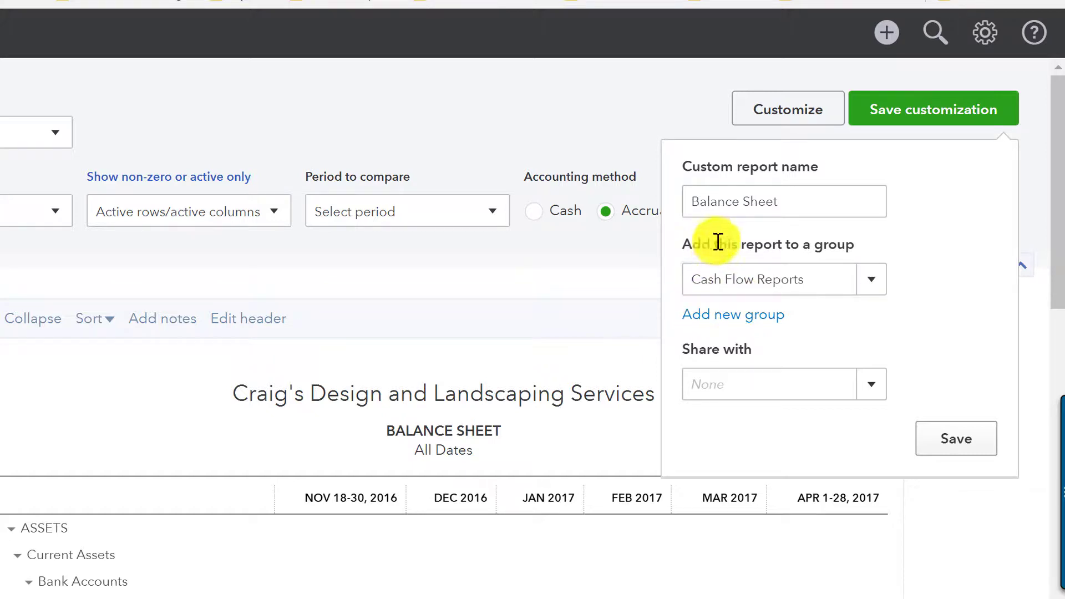
# Step: Rename the custom report to 'Balance Sheet - Monthly' and save it
pyautogui.tripleClick(806, 194)
pyautogui.click(806, 194)
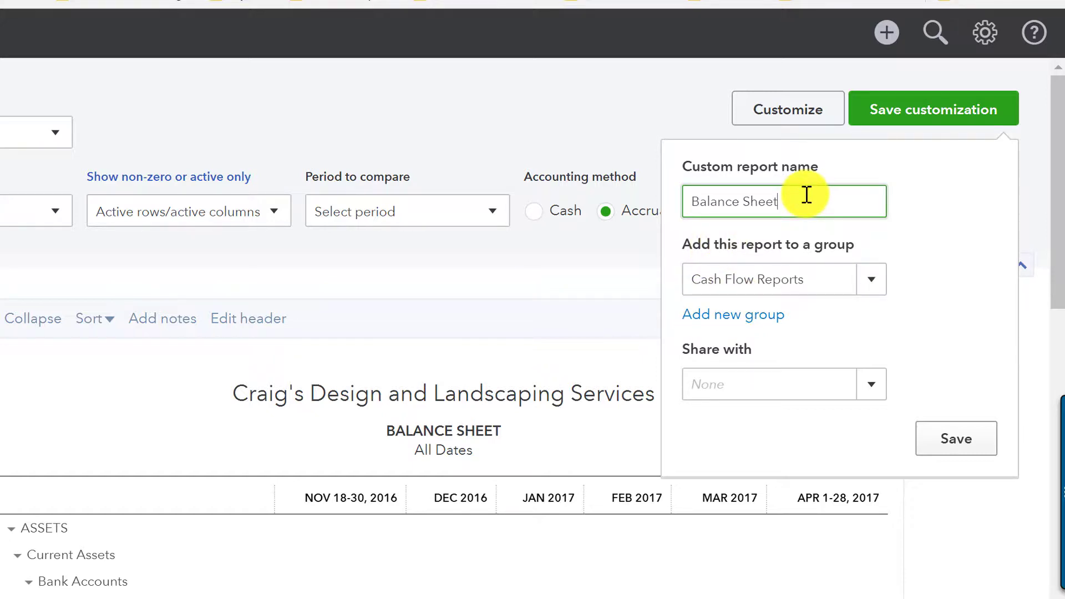
pyautogui.write('- Monthly')
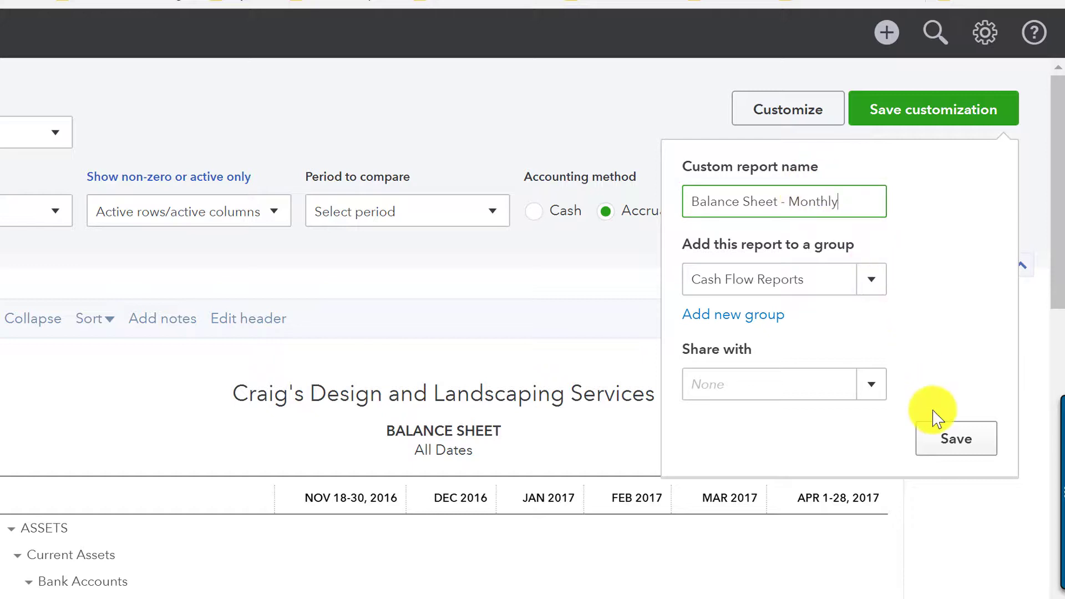
pyautogui.click(946, 438)
pyautogui.scroll(-10, 642, 207)
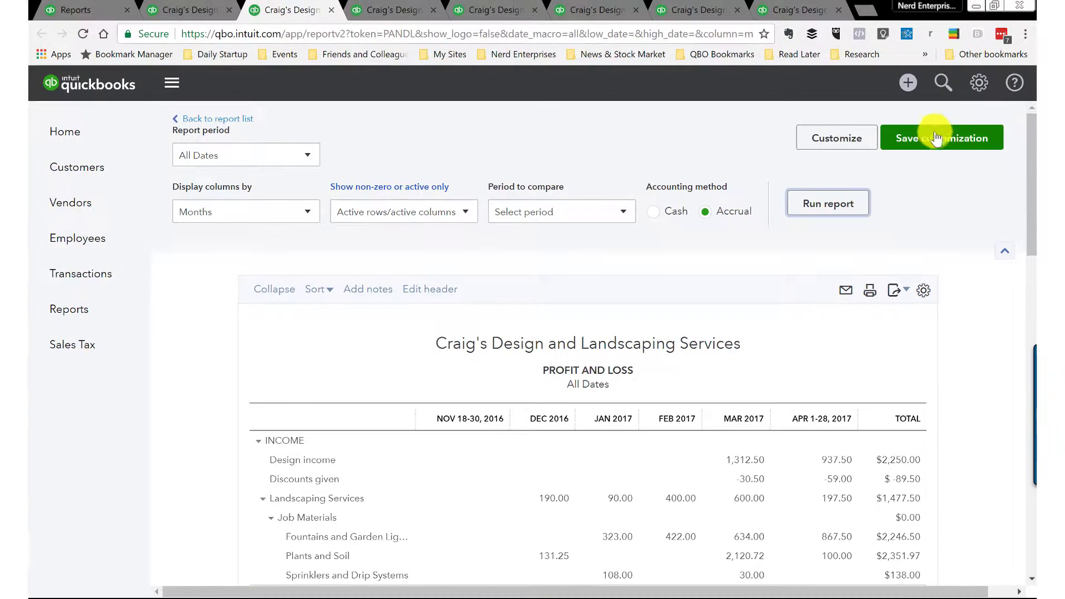
# Step: Save the Profit and Loss as a custom report in the Cash Flow Reports group
pyautogui.click(934, 139)
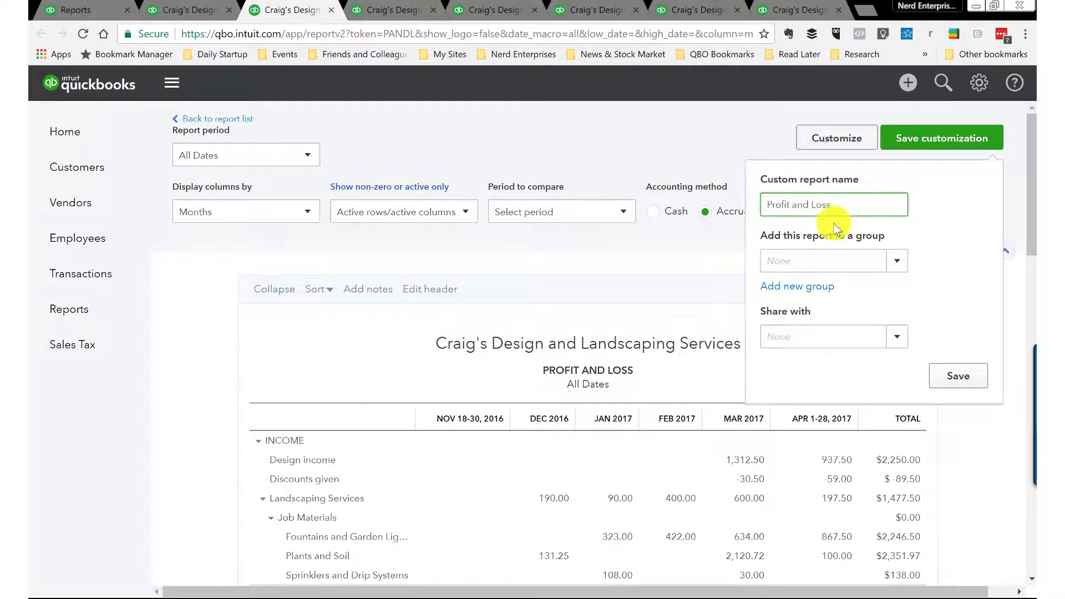
pyautogui.click(897, 265)
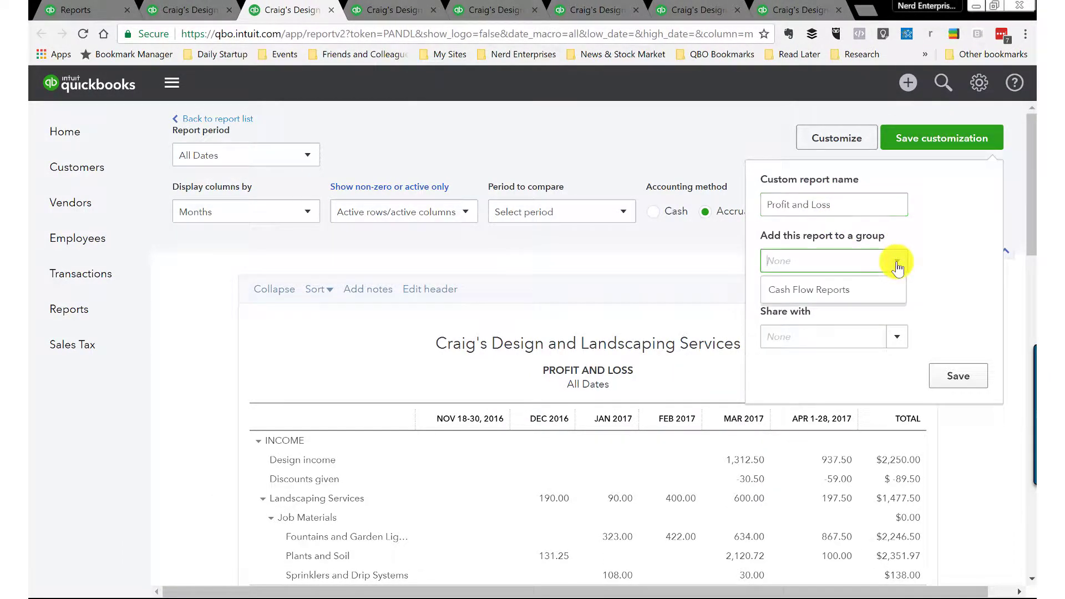
pyautogui.click(793, 289)
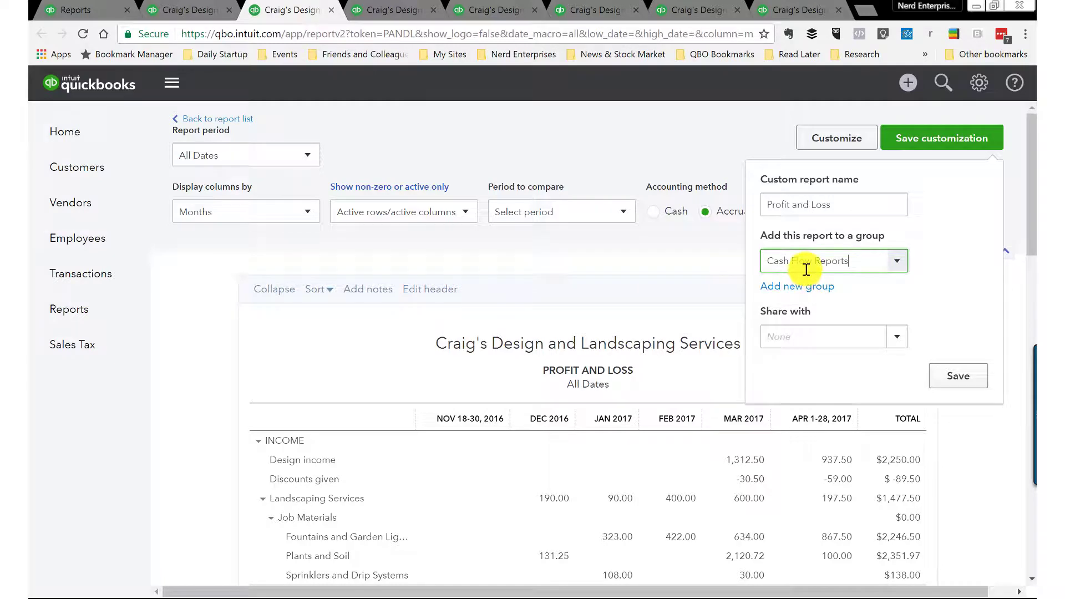
pyautogui.click(954, 377)
# Step: Save the Statement of Cash Flows as a custom report in the Cash Flow Reports group
pyautogui.click(383, 17)
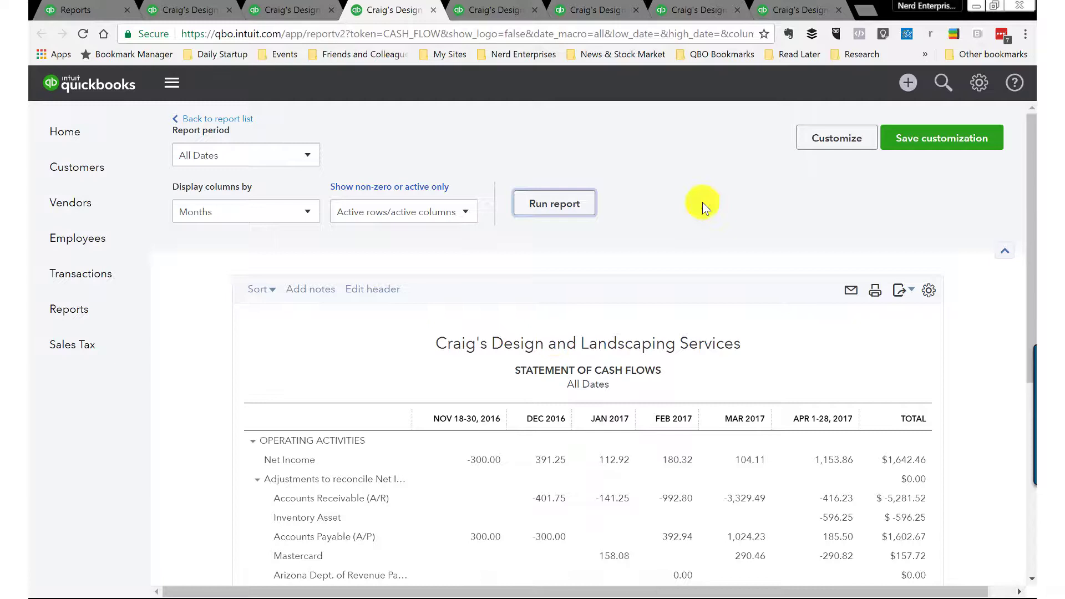
pyautogui.click(878, 159)
pyautogui.click(943, 139)
pyautogui.click(901, 263)
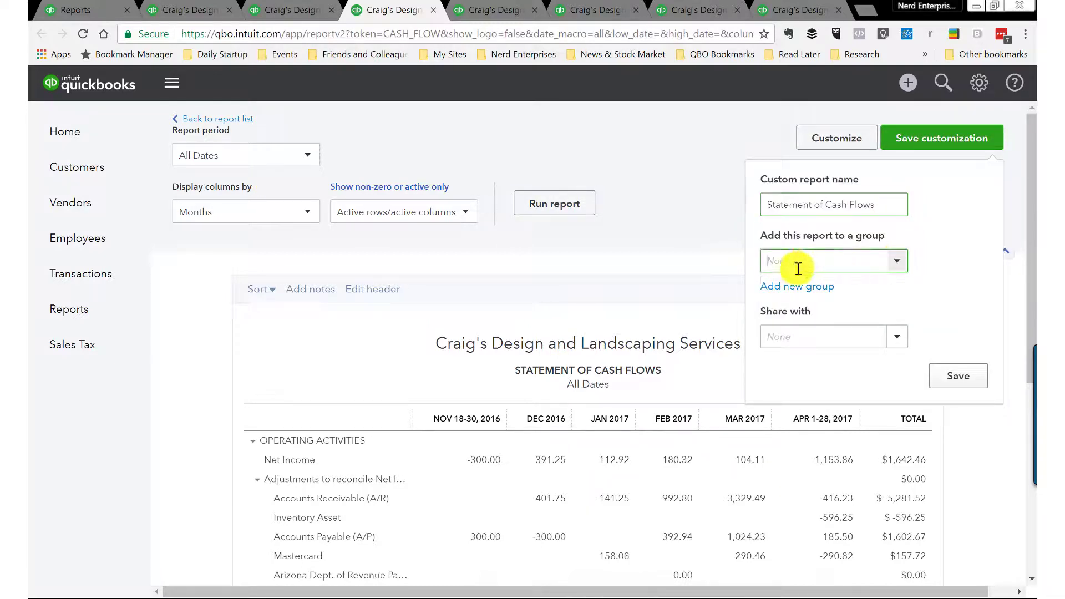
pyautogui.click(792, 289)
pyautogui.click(958, 377)
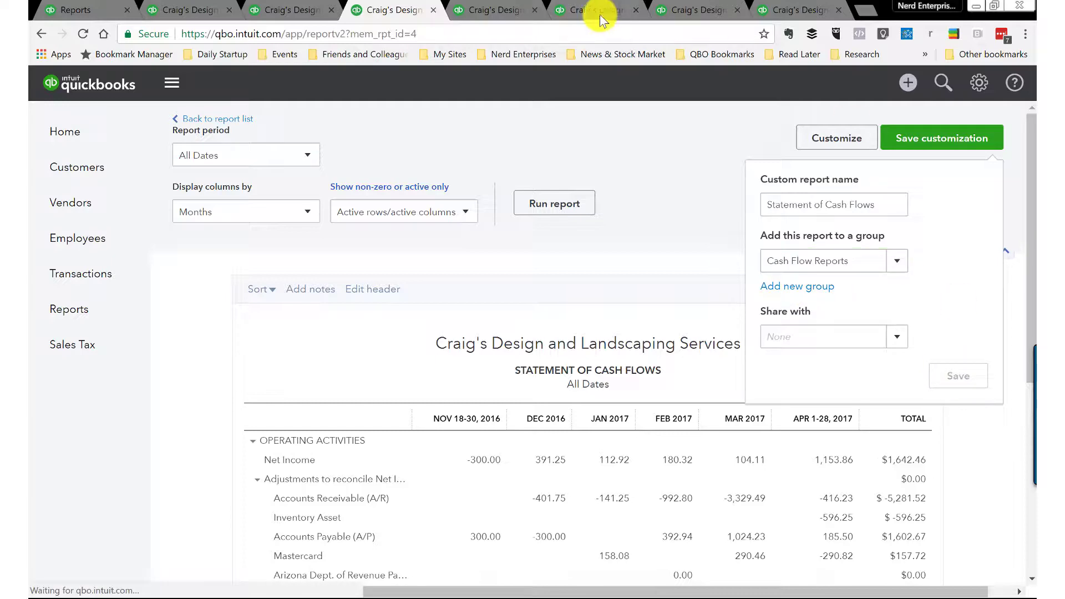
# Step: Save the Bank 1 last-30-days transaction report as a custom report under Cash Flow Reports
pyautogui.click(489, 10)
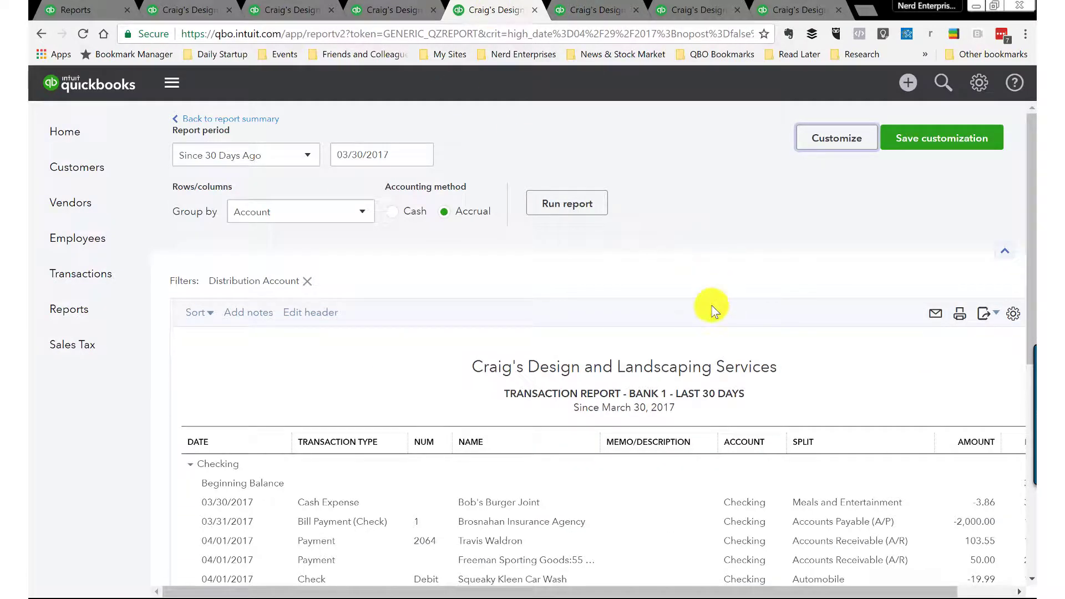
pyautogui.scroll(-1, 677, 367)
pyautogui.scroll(1, 684, 391)
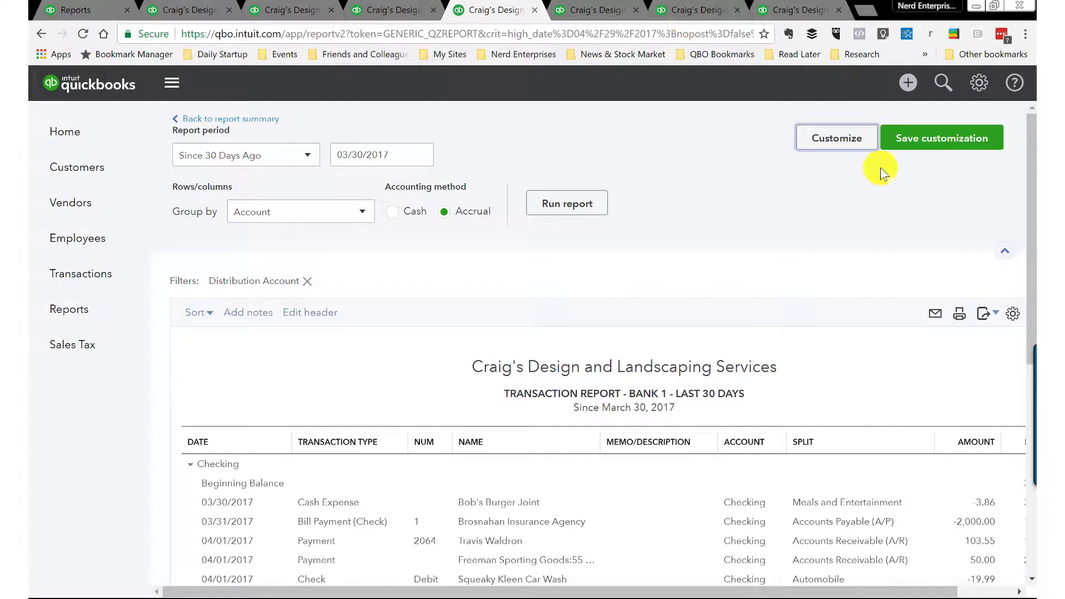
pyautogui.click(919, 147)
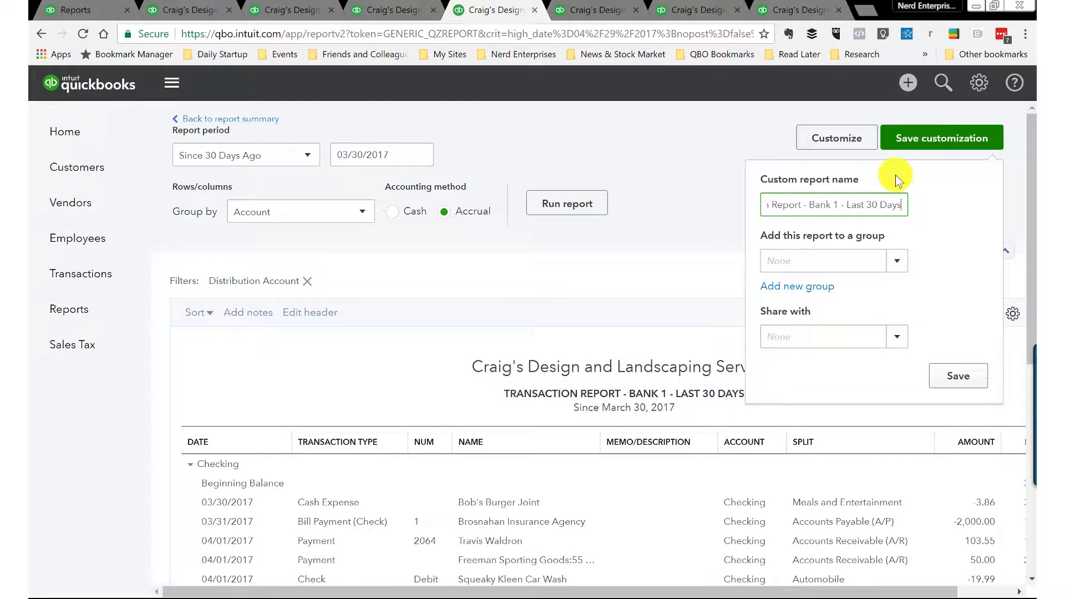
pyautogui.click(891, 261)
pyautogui.click(881, 283)
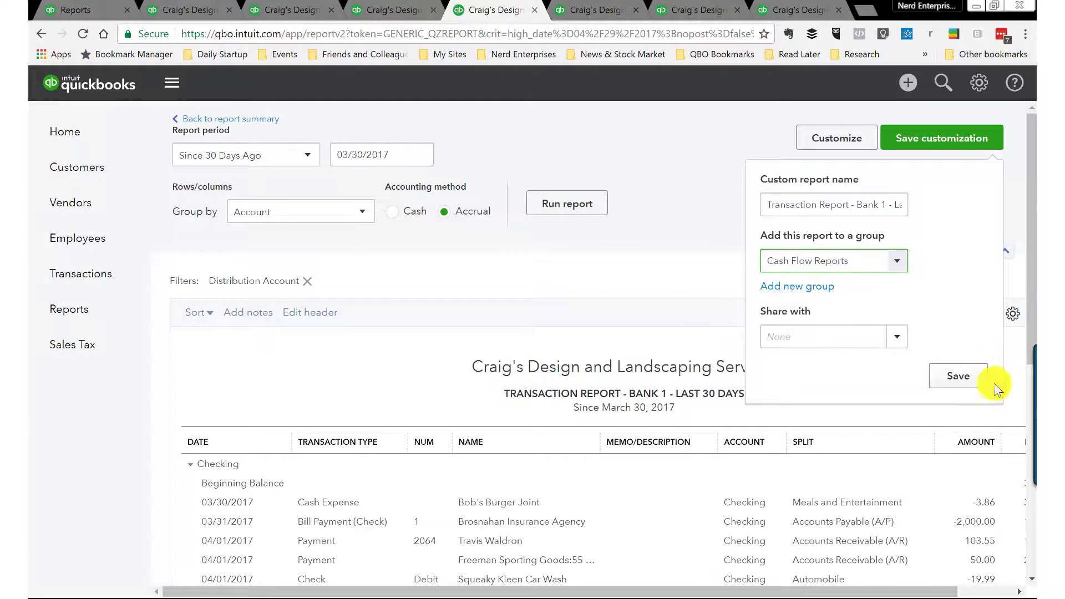
pyautogui.click(952, 376)
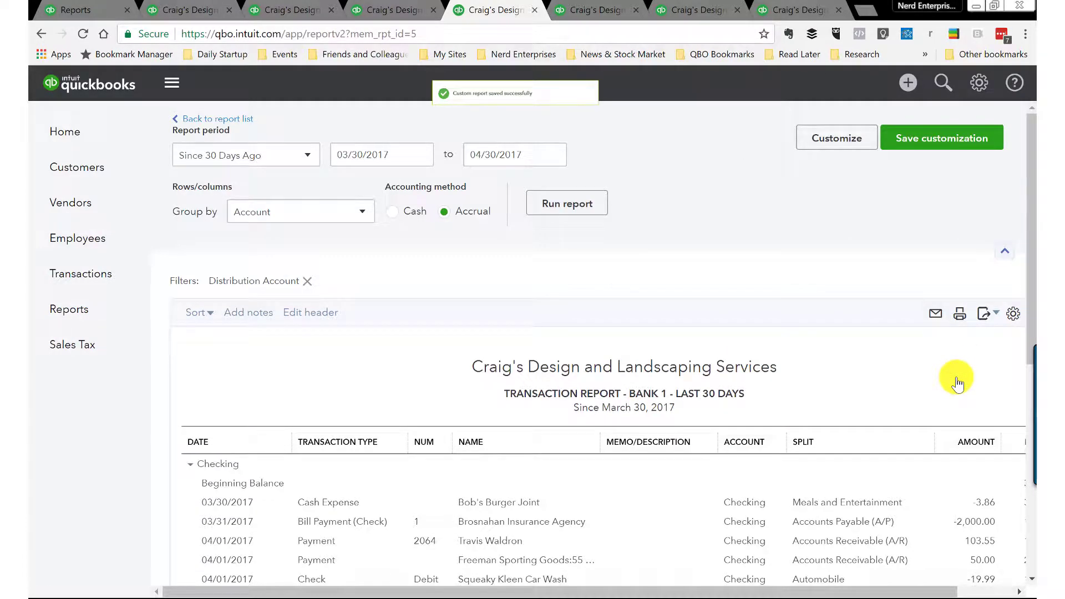
# Step: Save the A/R Aging Summary as a custom report in the Cash Flow Reports group
pyautogui.click(598, 9)
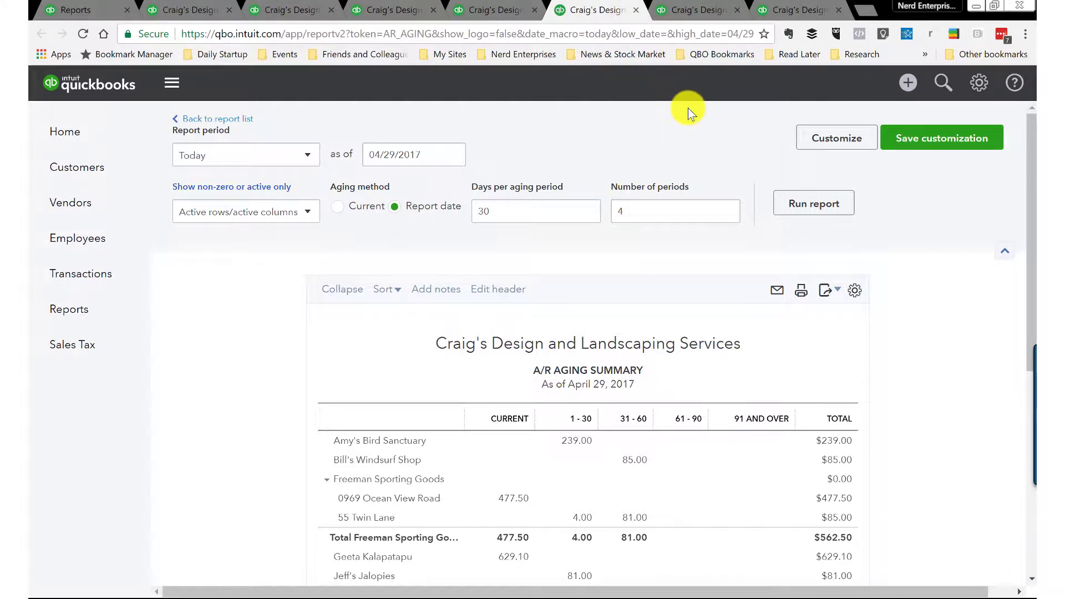
pyautogui.click(907, 137)
pyautogui.click(870, 266)
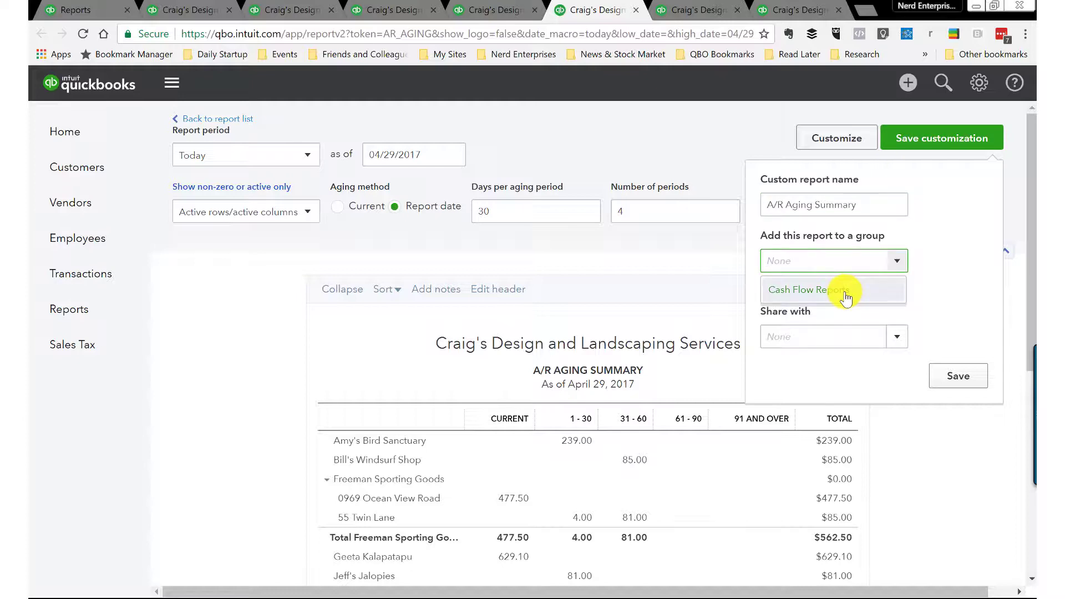
pyautogui.click(866, 287)
pyautogui.click(958, 376)
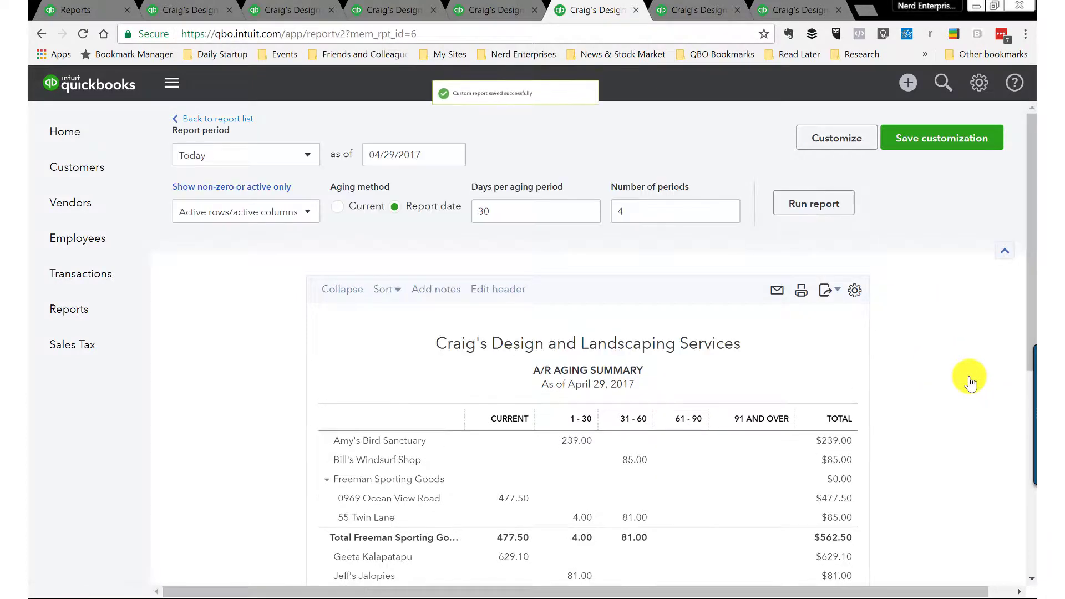
# Step: Save the A/P Aging Summary as a custom report in the Cash Flow Reports group
pyautogui.click(696, 10)
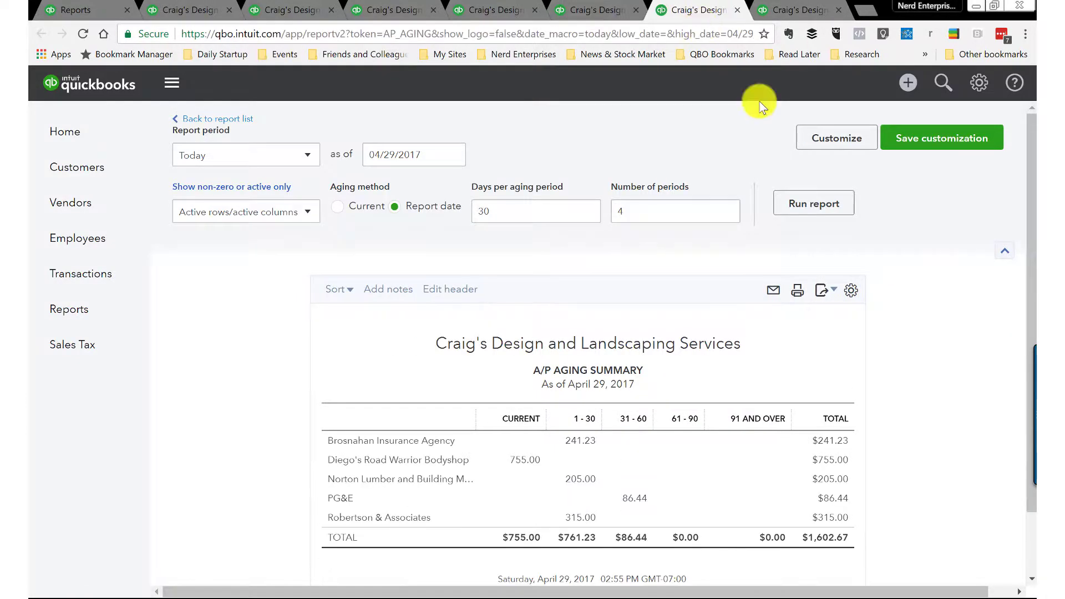
pyautogui.click(926, 145)
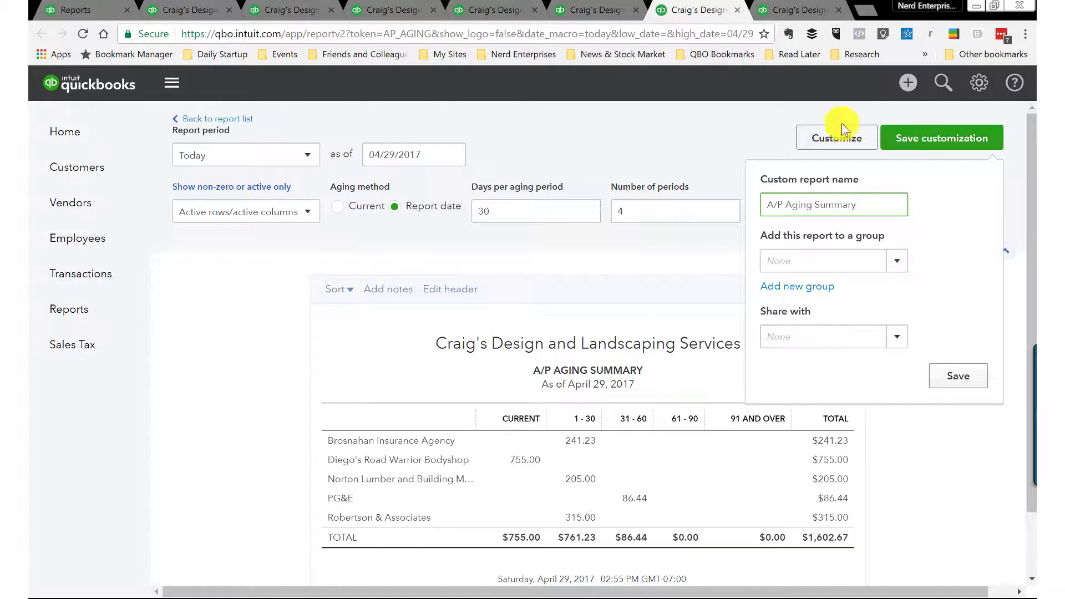
pyautogui.click(902, 272)
pyautogui.click(814, 289)
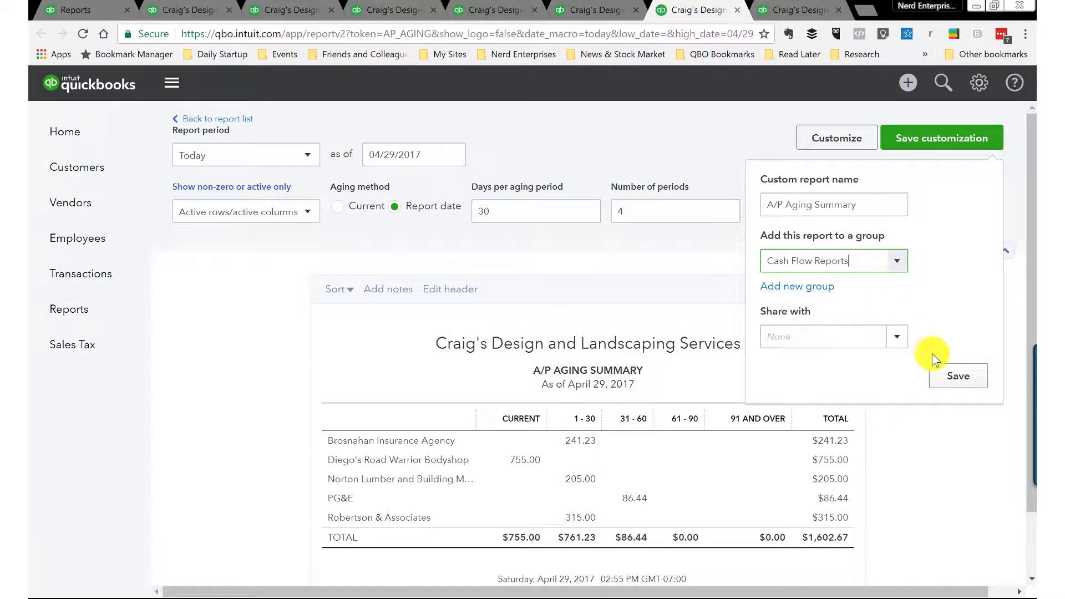
pyautogui.click(964, 376)
# Step: Save the Sales by Customer Summary as a custom report in the Cash Flow Reports group
pyautogui.click(808, 11)
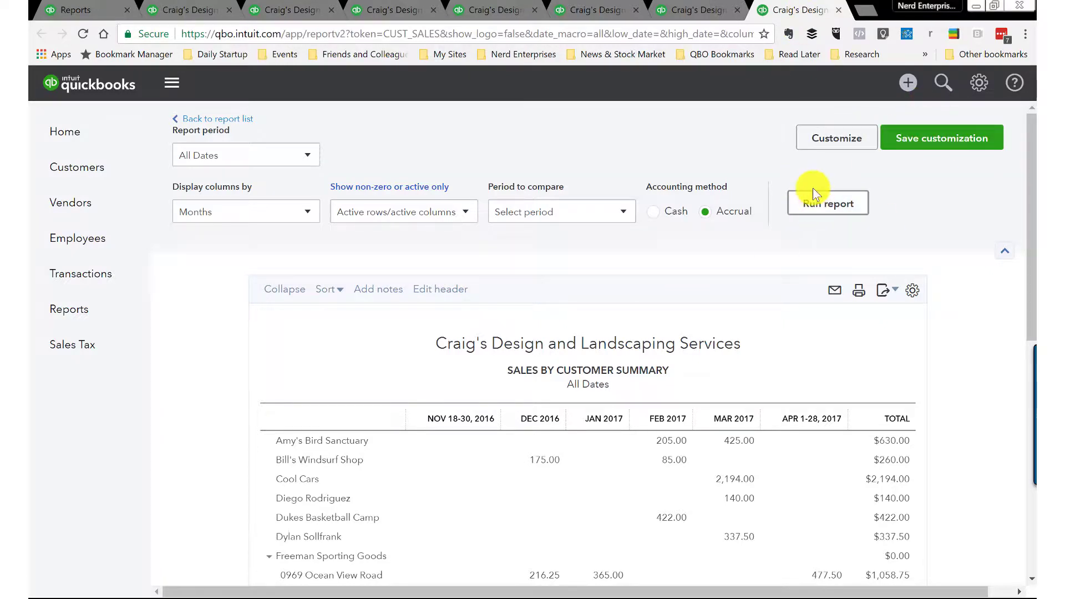
pyautogui.click(947, 138)
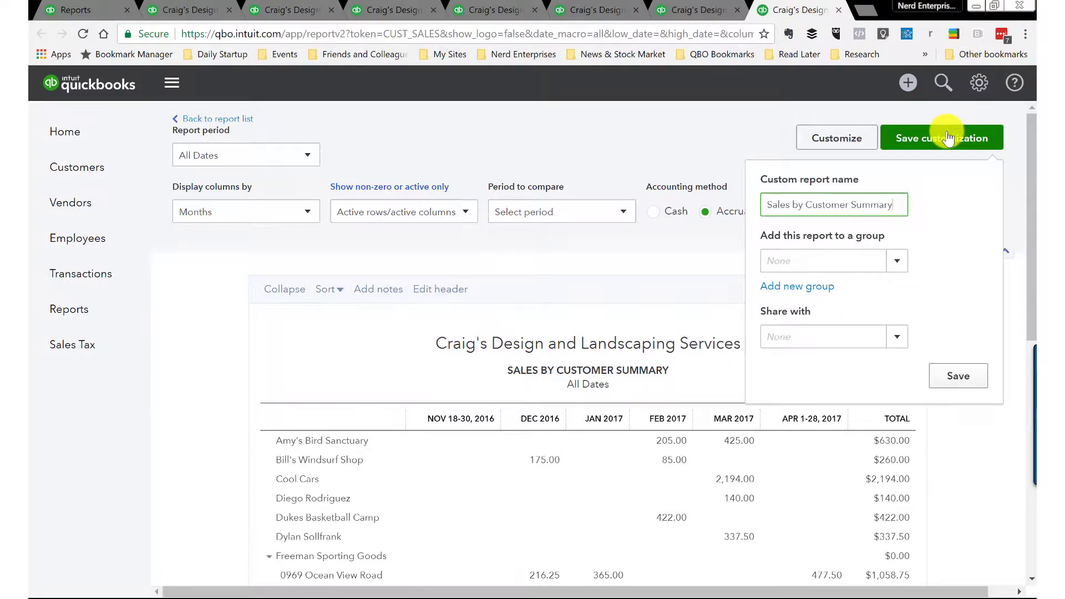
pyautogui.click(903, 270)
pyautogui.click(804, 287)
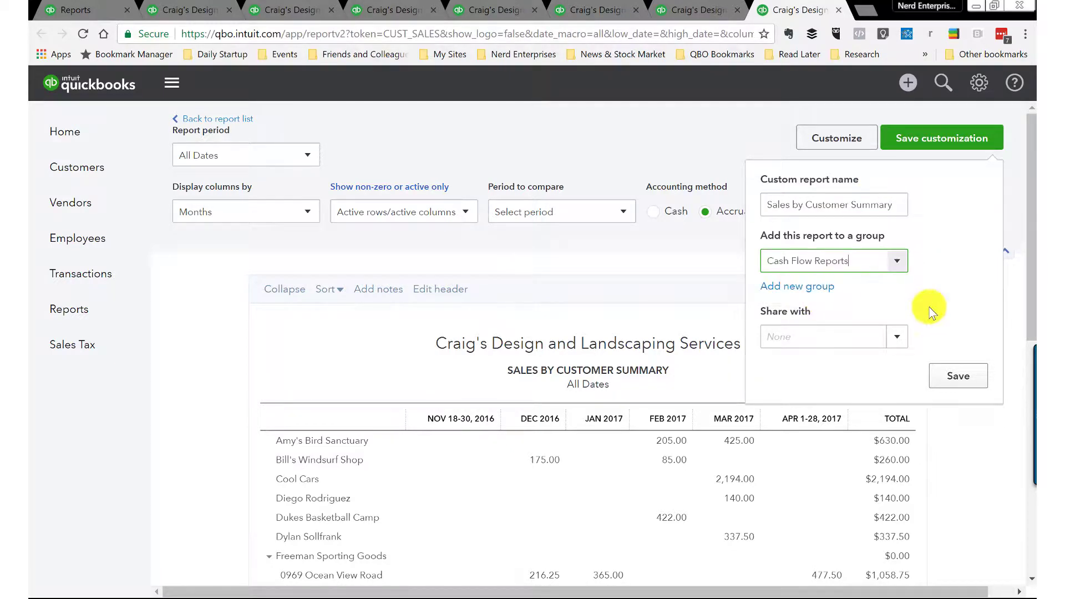
pyautogui.click(961, 381)
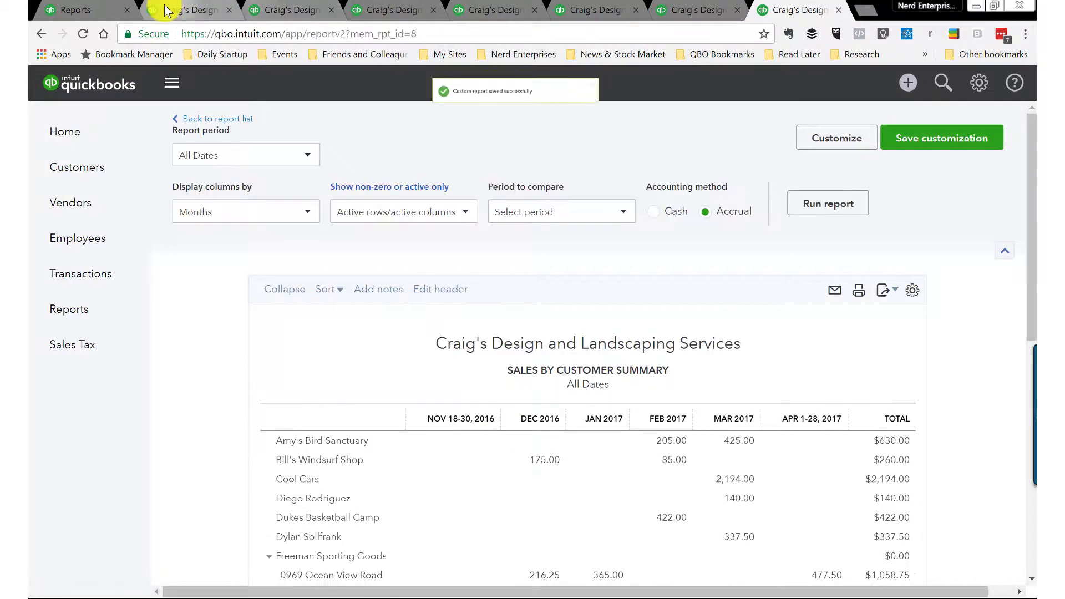
# Step: Reopen the Balance Sheet from the Reports list and scroll down to the Equity section
pyautogui.click(96, 11)
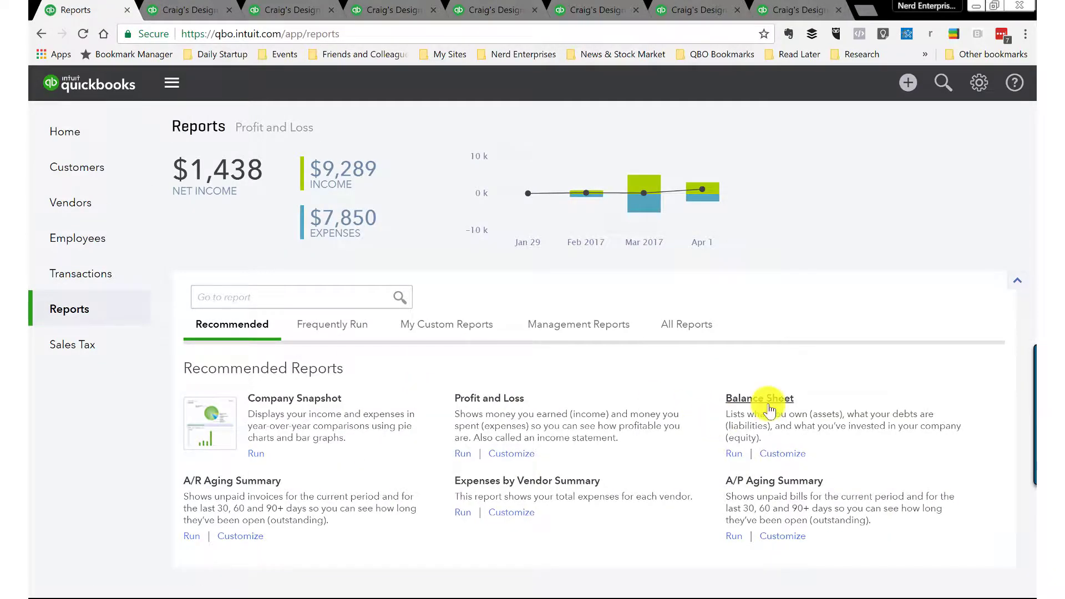
pyautogui.click(763, 335)
pyautogui.scroll(-15, 690, 421)
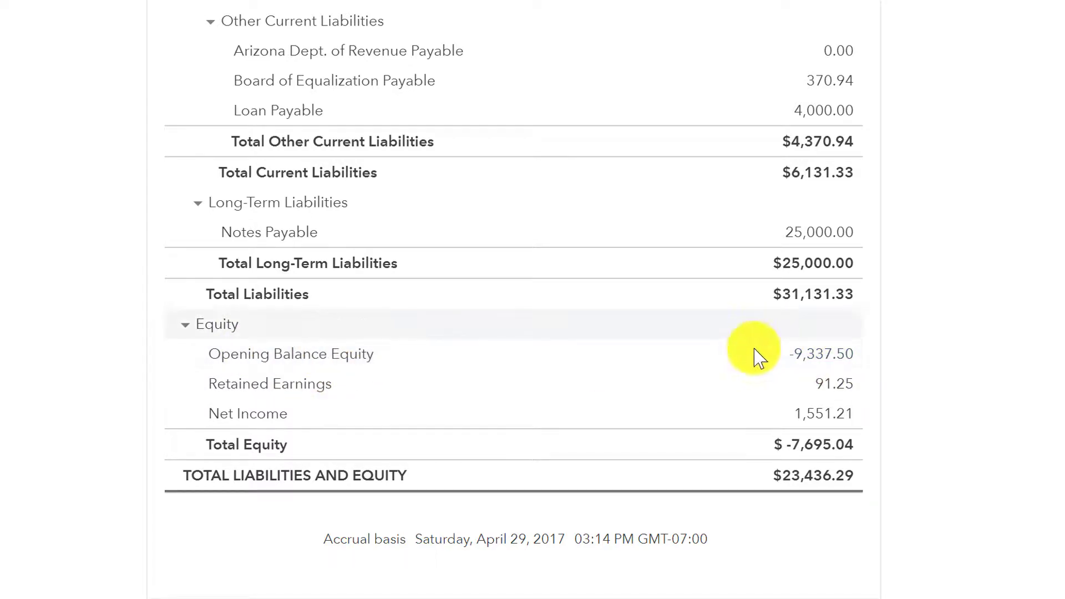
# Step: Drill into Opening Balance Equity and re-run its report for Since 30 Days Ago
pyautogui.click(835, 356)
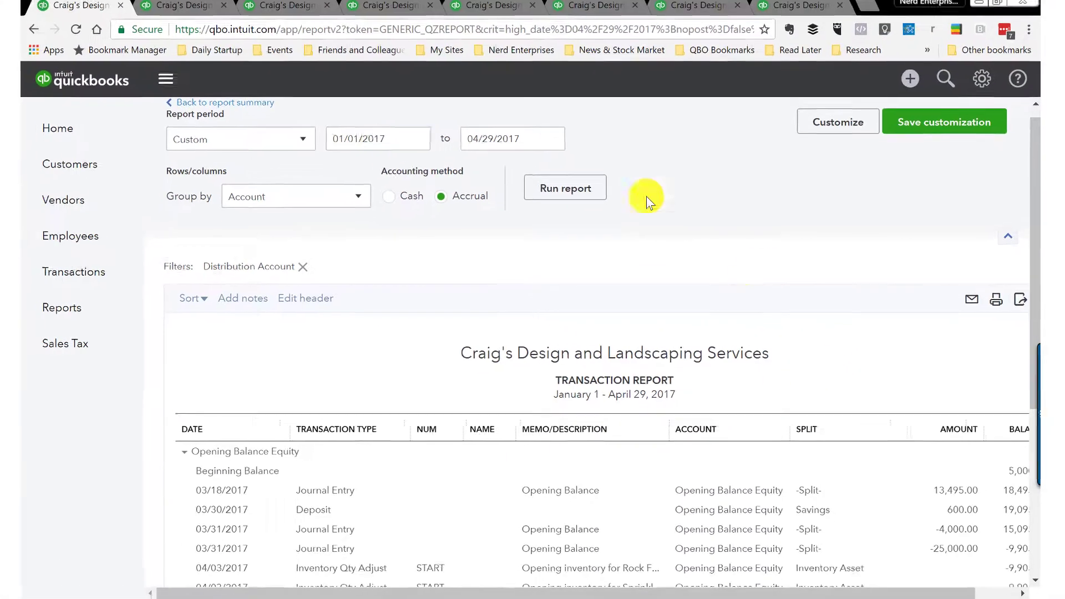
pyautogui.click(305, 146)
pyautogui.scroll(-8, 257, 300)
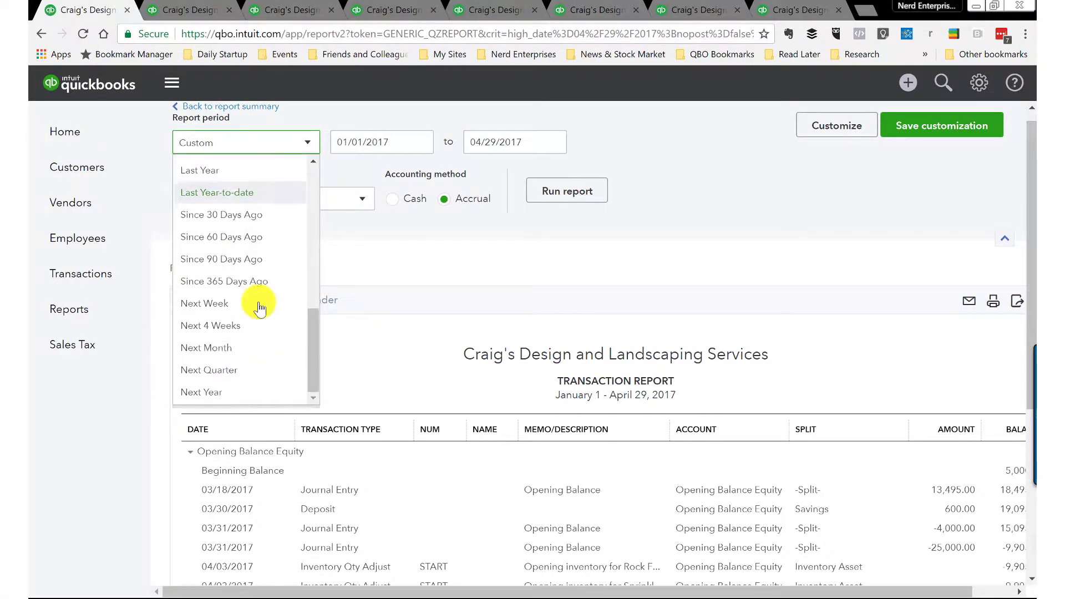
pyautogui.click(221, 215)
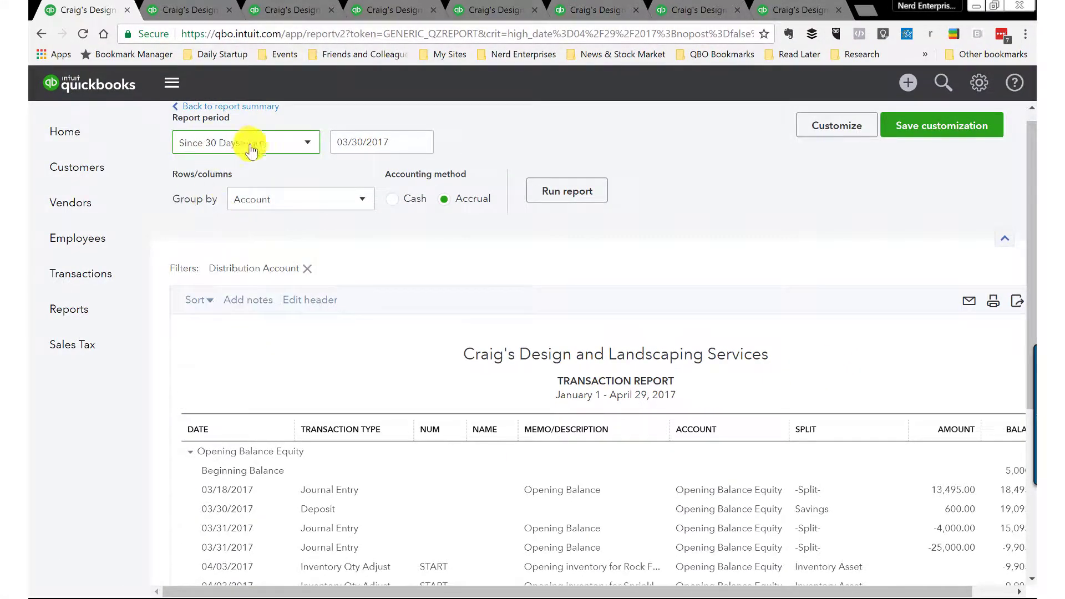
pyautogui.click(567, 192)
# Step: Retitle the report 'Distributions' in the header settings and re-run it
pyautogui.click(839, 126)
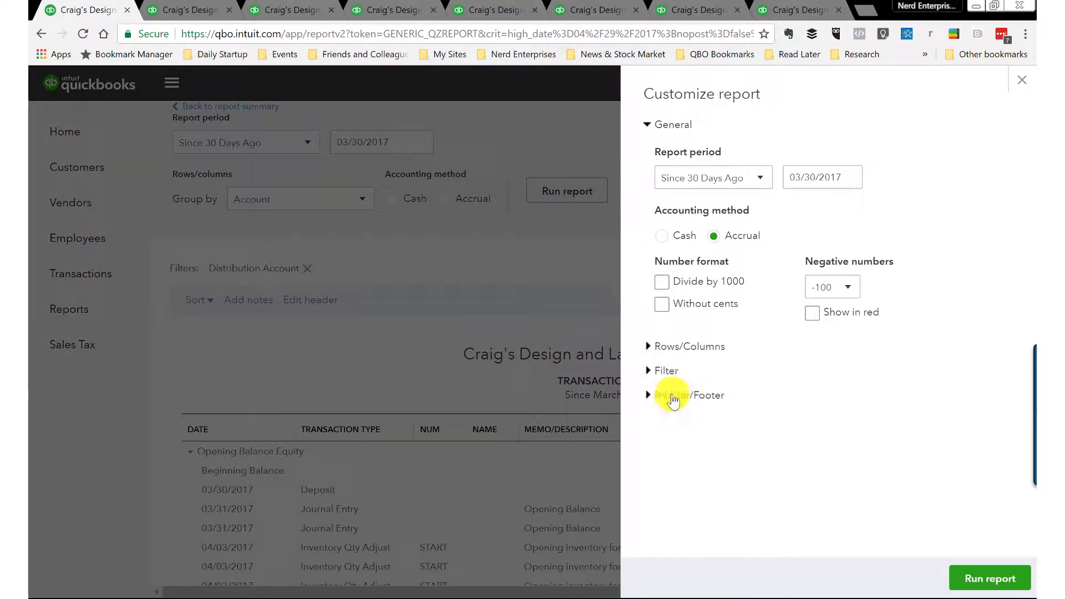
pyautogui.click(674, 394)
pyautogui.click(910, 479)
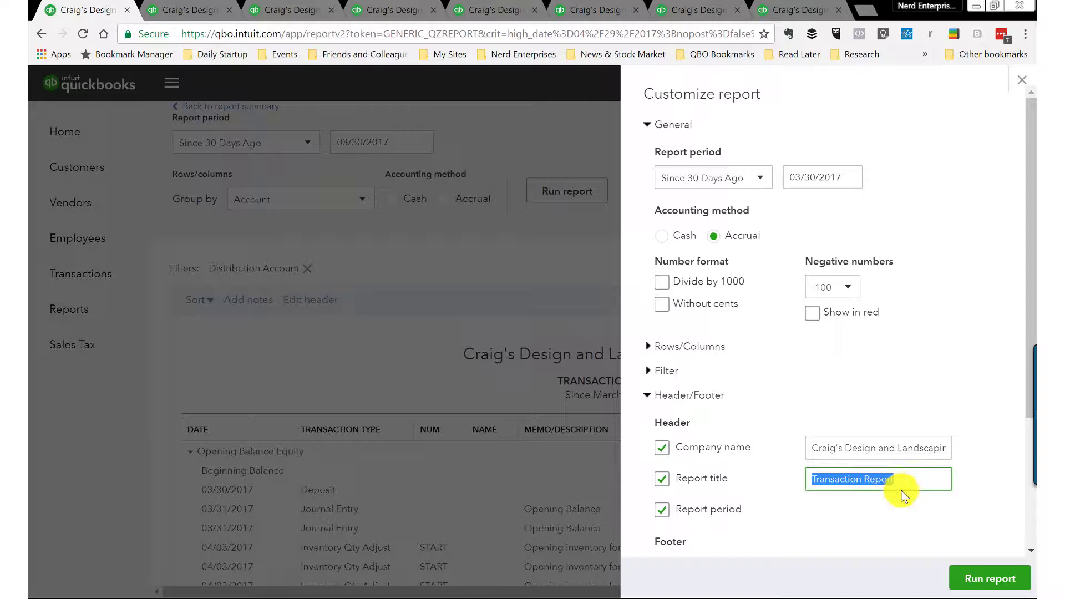
pyautogui.write('Distribu')
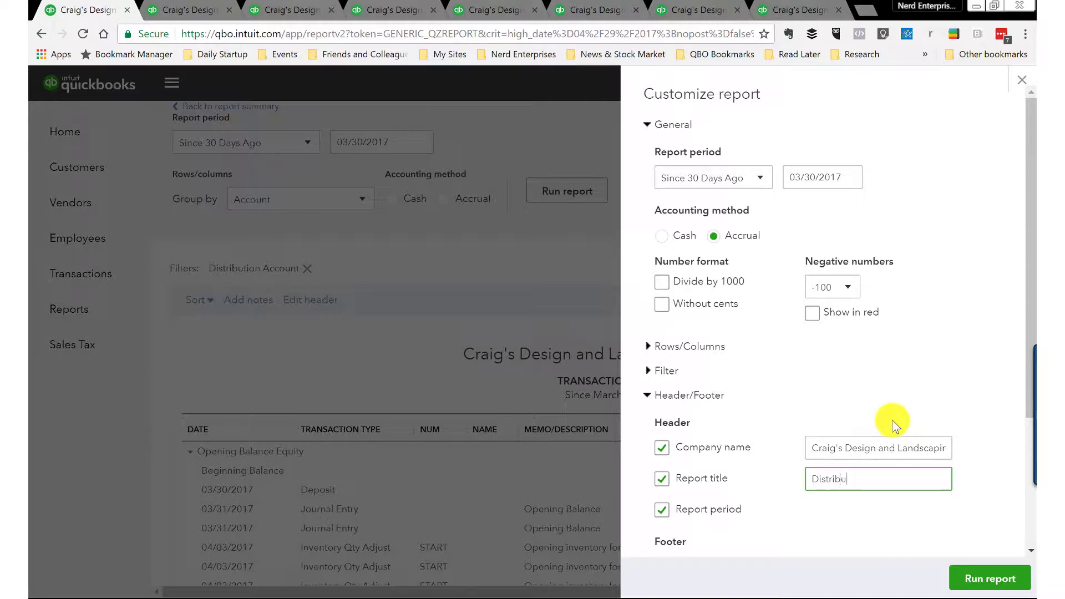
pyautogui.write('tions')
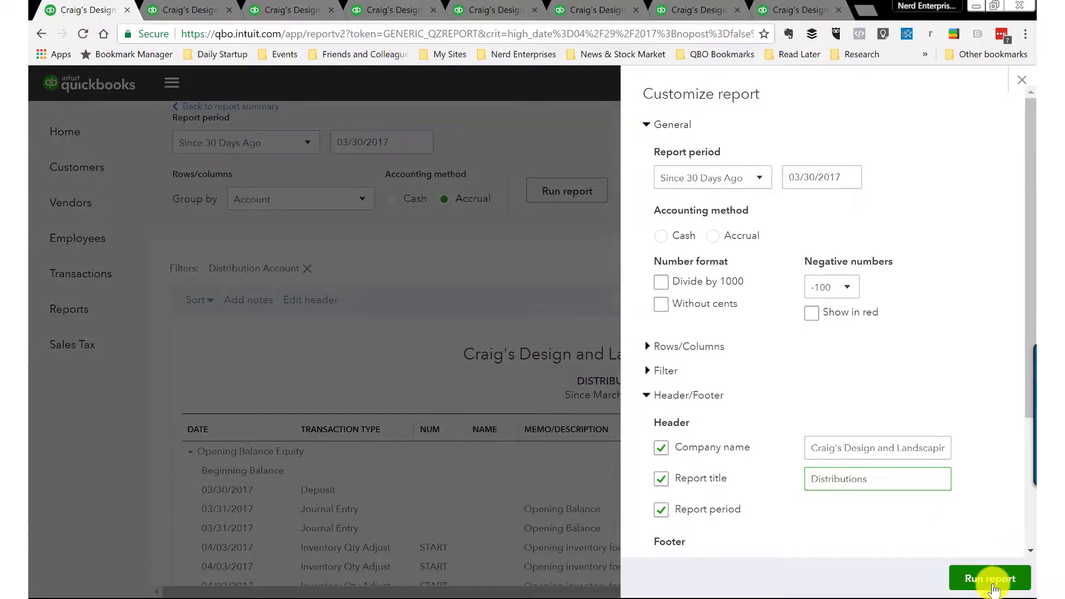
pyautogui.click(991, 579)
# Step: Save the Distributions report as a custom report in the Cash Flow Reports group
pyautogui.click(959, 124)
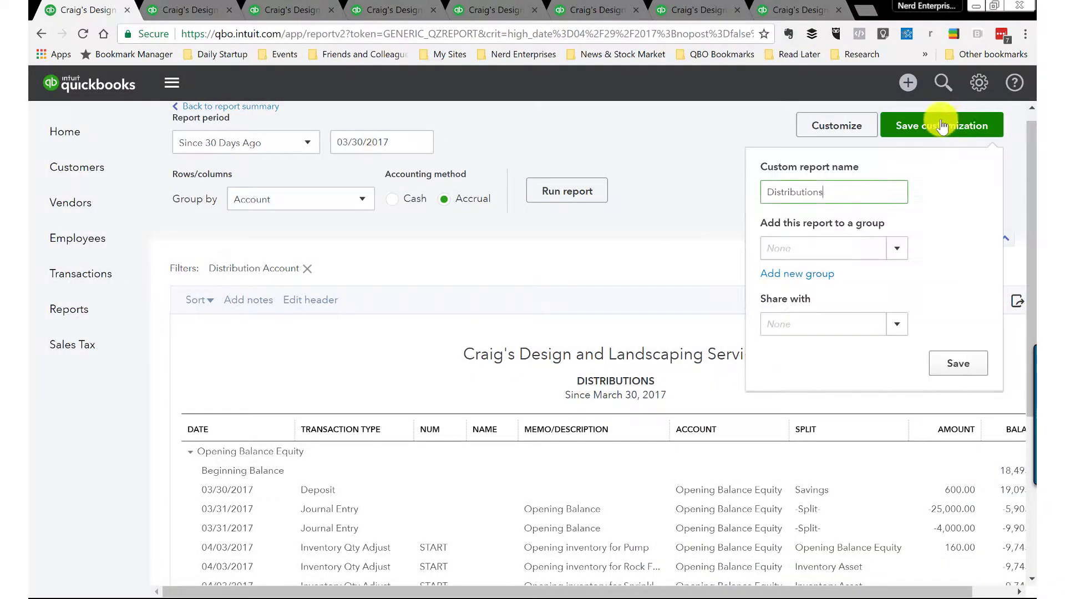
pyautogui.click(899, 247)
pyautogui.click(817, 277)
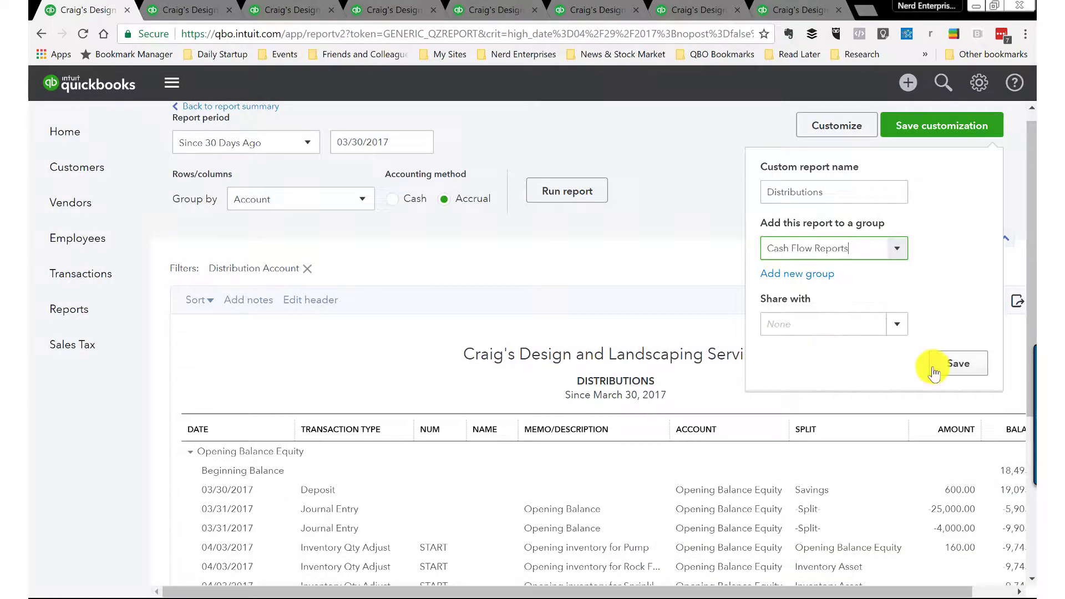
pyautogui.click(954, 363)
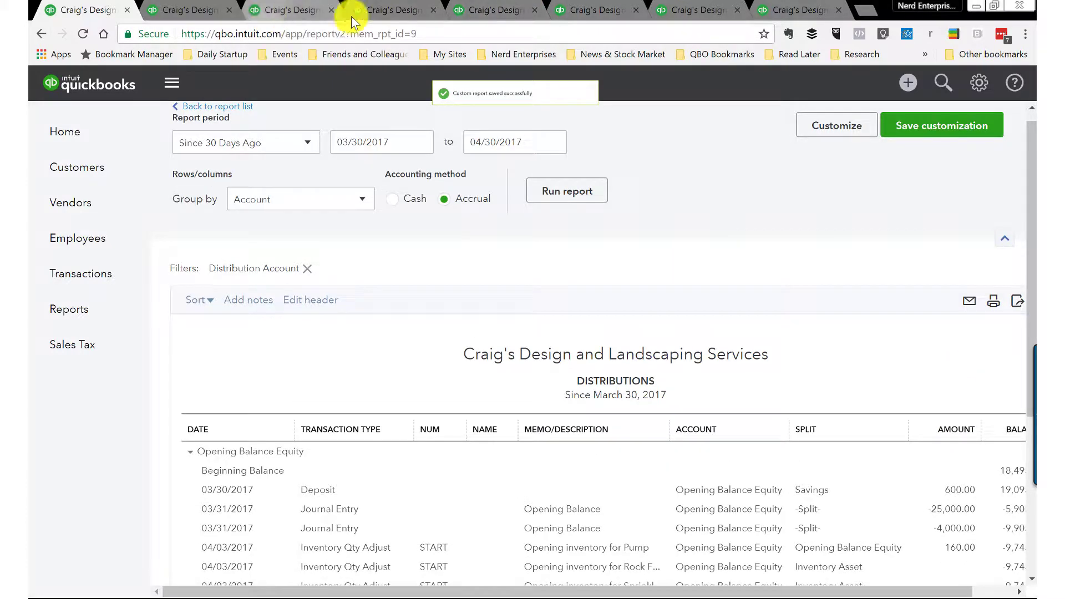
# Step: Close all other browser tabs and open the My Custom Reports list
pyautogui.rightClick(98, 16)
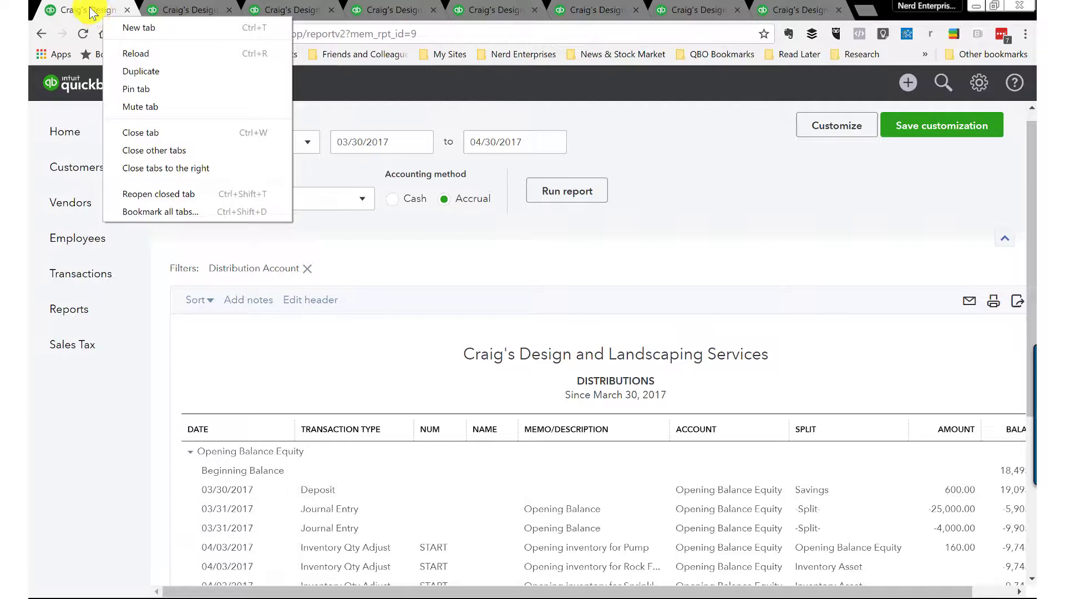
pyautogui.click(168, 151)
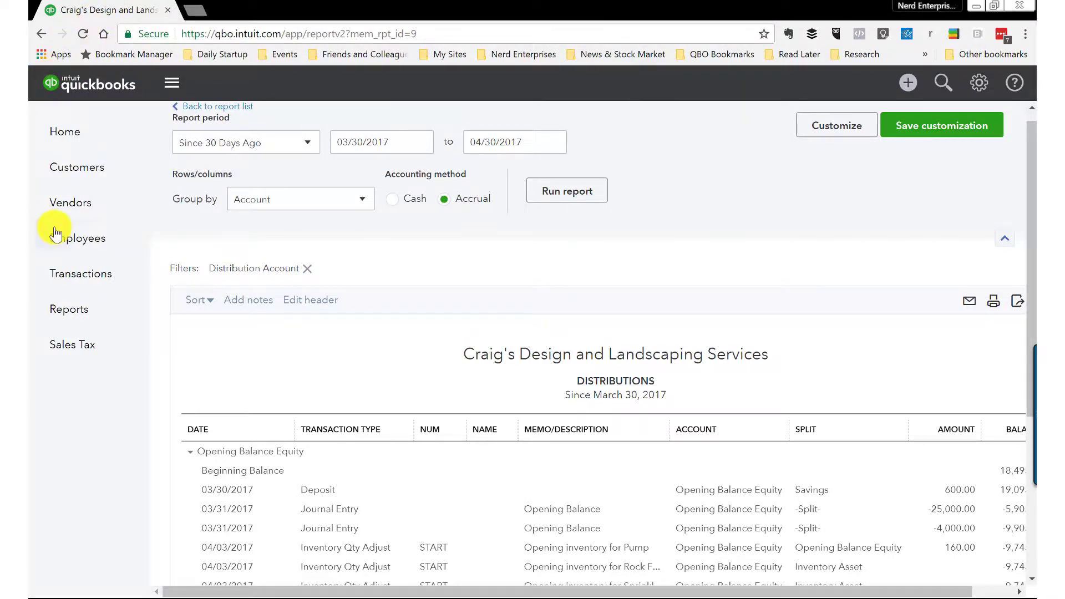
pyautogui.click(68, 304)
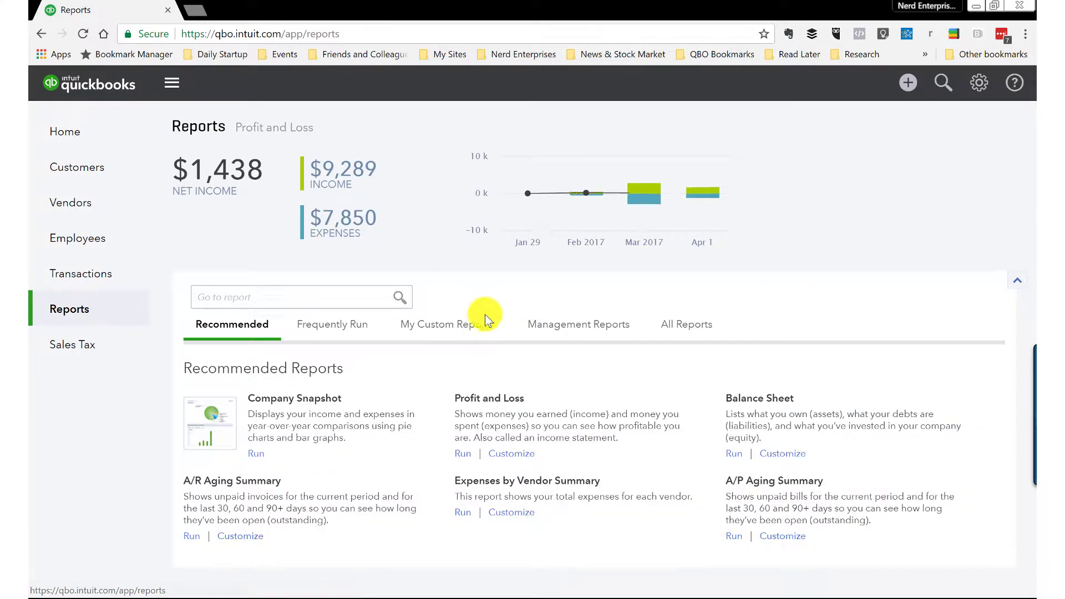
pyautogui.click(450, 326)
pyautogui.scroll(-3, 447, 327)
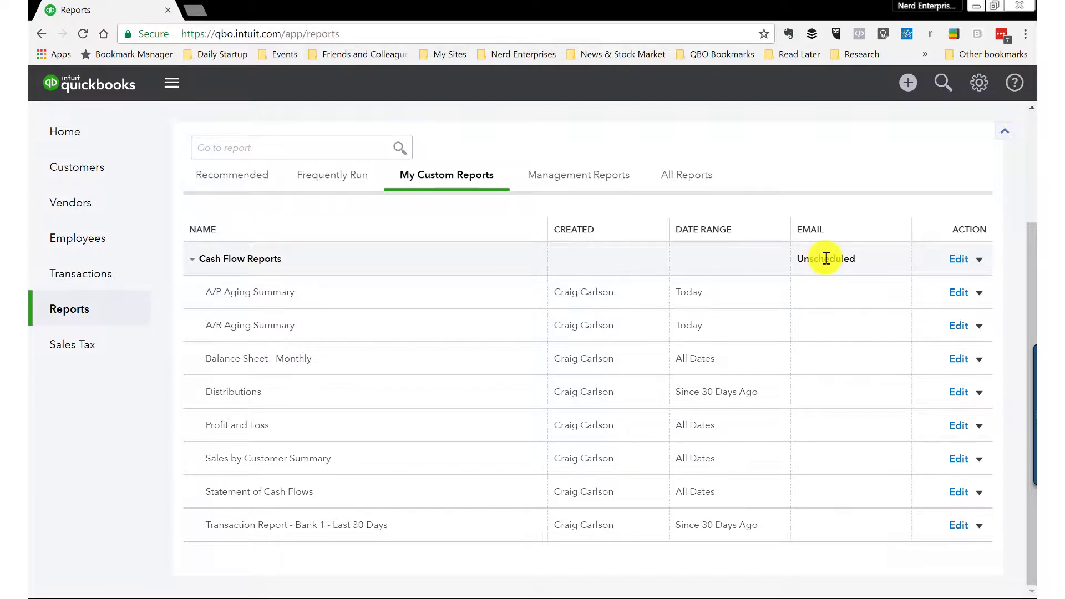
# Step: Edit the Cash Flow Reports group, turning on an email schedule repeating weekly on Sunday
pyautogui.click(959, 261)
pyautogui.click(81, 214)
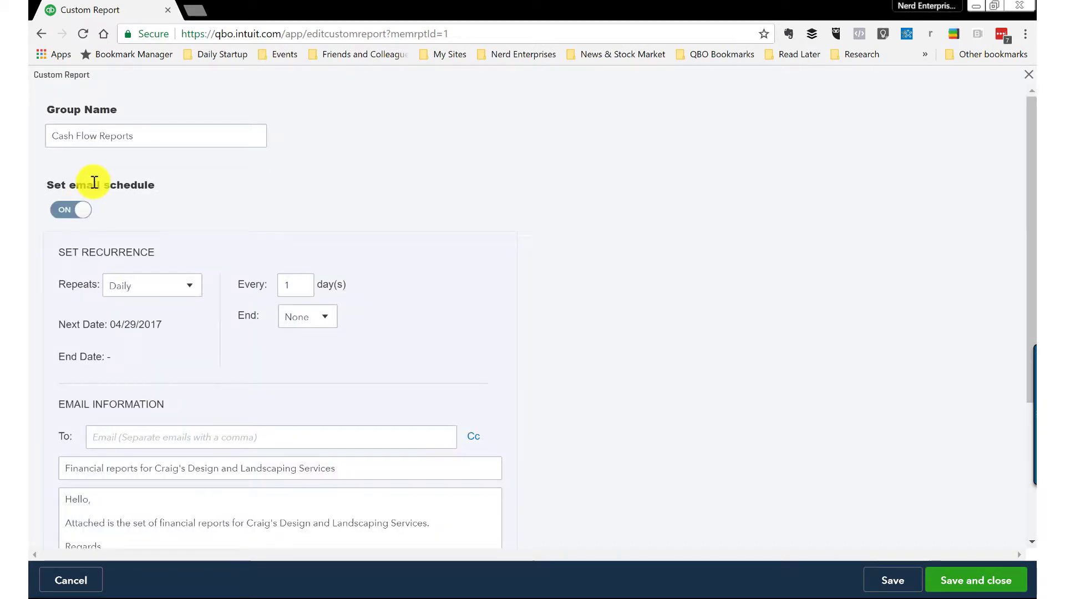
pyautogui.scroll(-1, 162, 179)
pyautogui.scroll(-2, 163, 179)
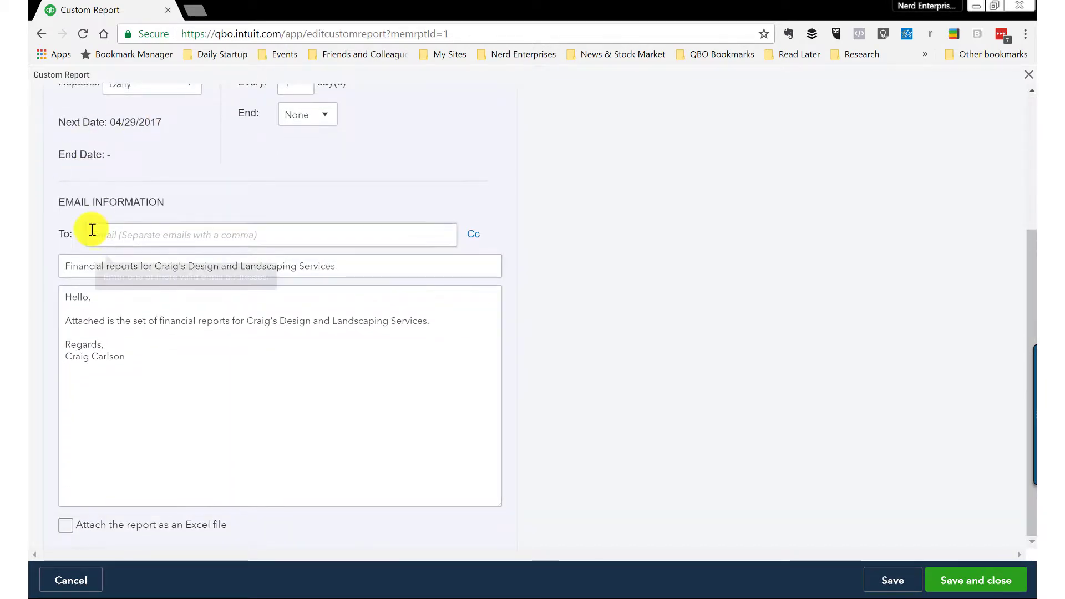
pyautogui.click(246, 239)
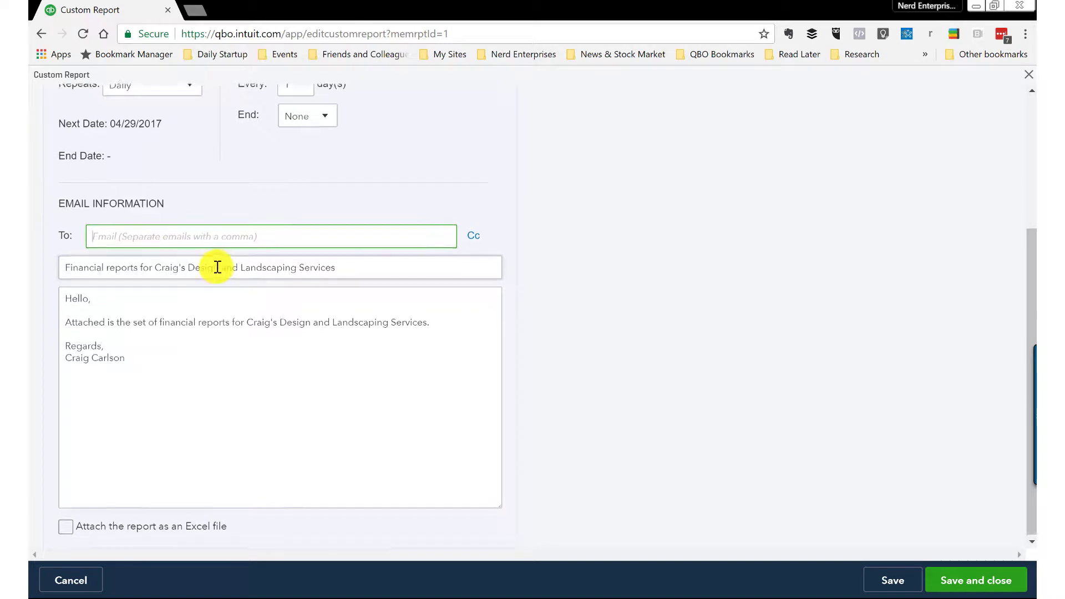
pyautogui.scroll(1, 166, 222)
pyautogui.click(181, 161)
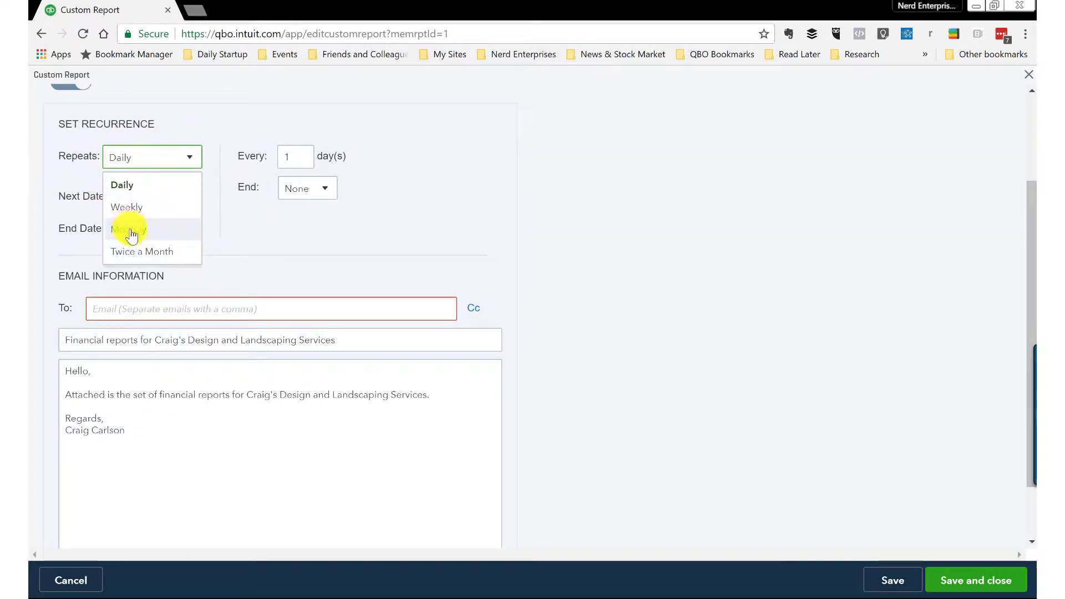
pyautogui.click(127, 208)
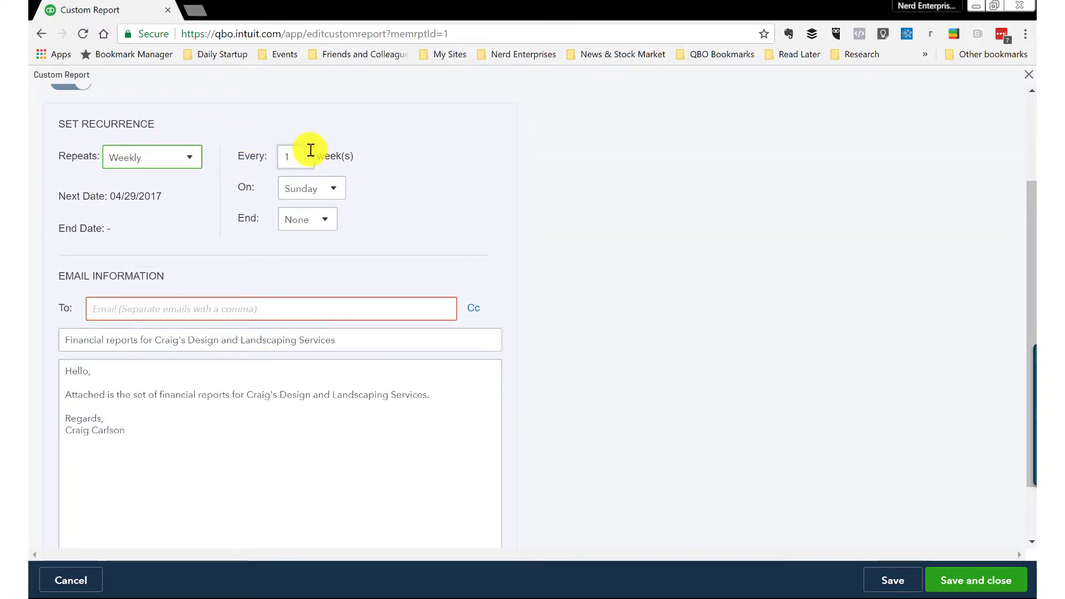
pyautogui.click(332, 189)
pyautogui.click(330, 194)
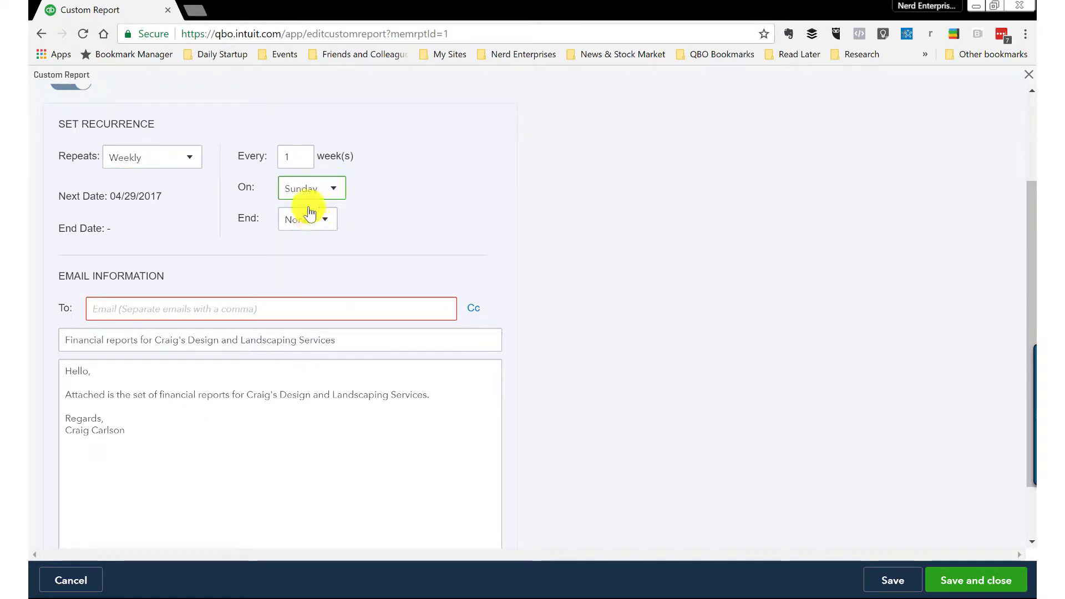
# Step: Enter the recipient's e-mail address in the schedule's To field
pyautogui.click(124, 309)
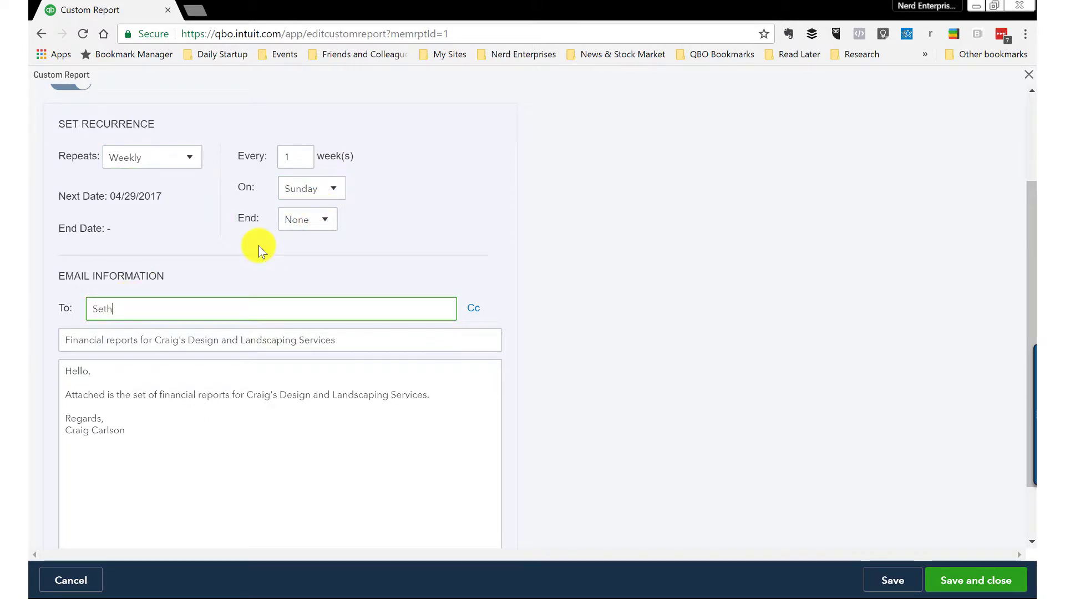
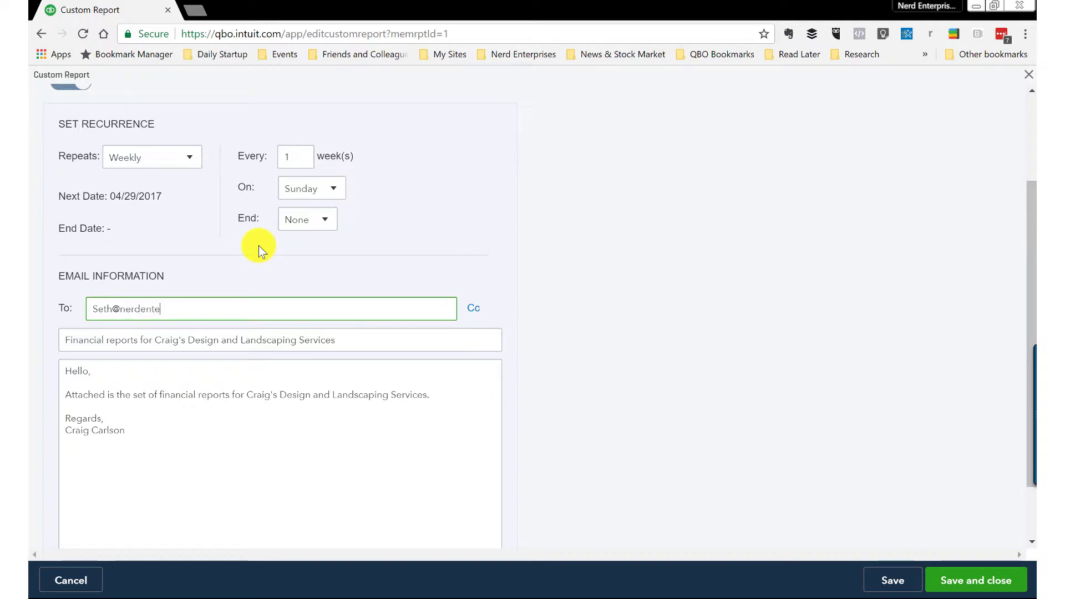
pyautogui.click(91, 371)
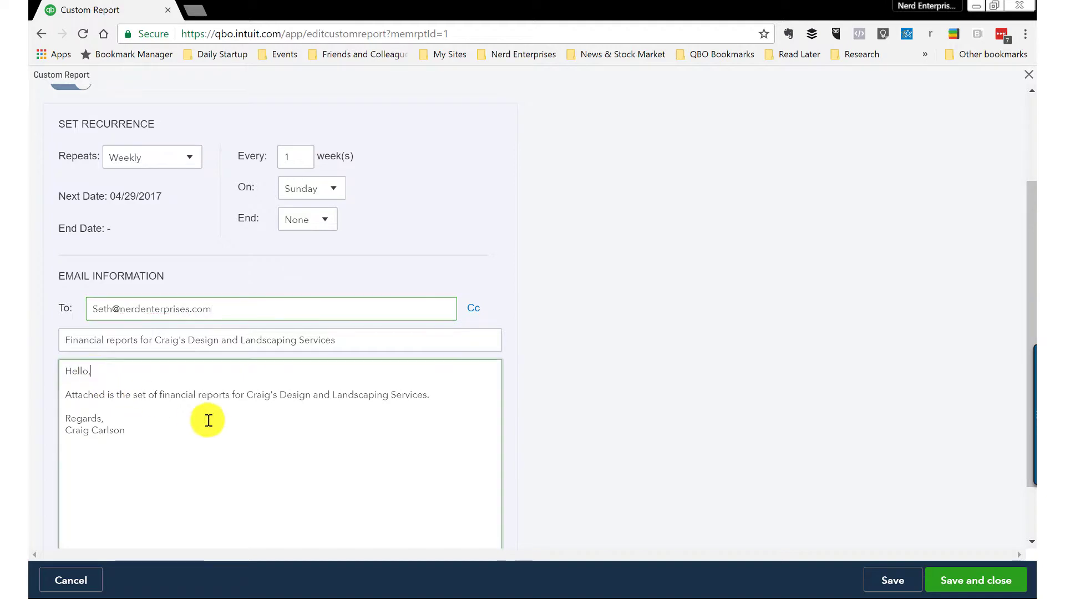
pyautogui.scroll(-2, 208, 422)
pyautogui.scroll(3, 172, 409)
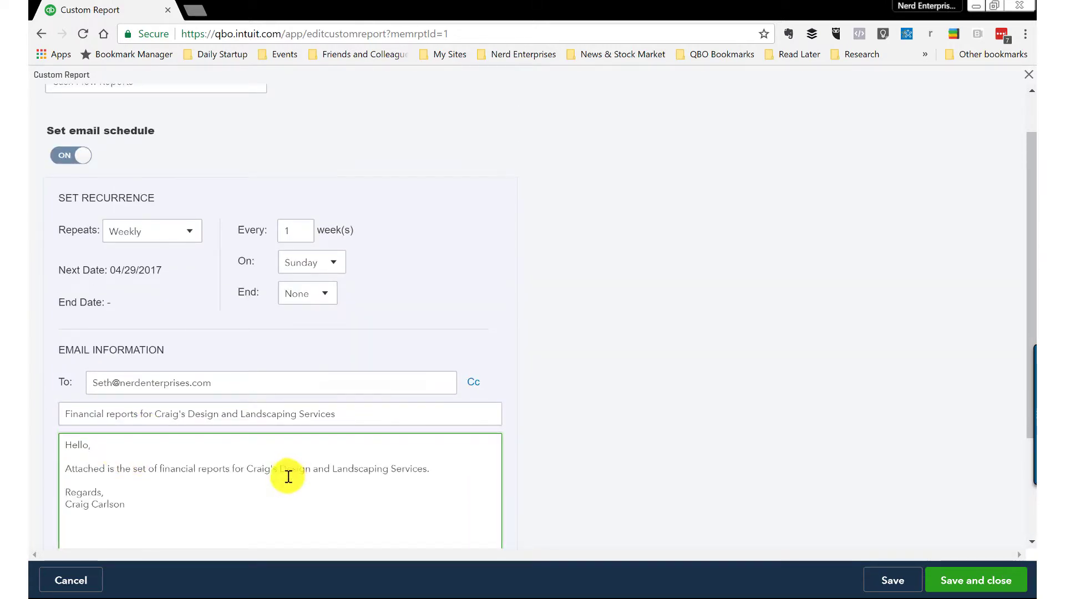
pyautogui.scroll(-3, 285, 475)
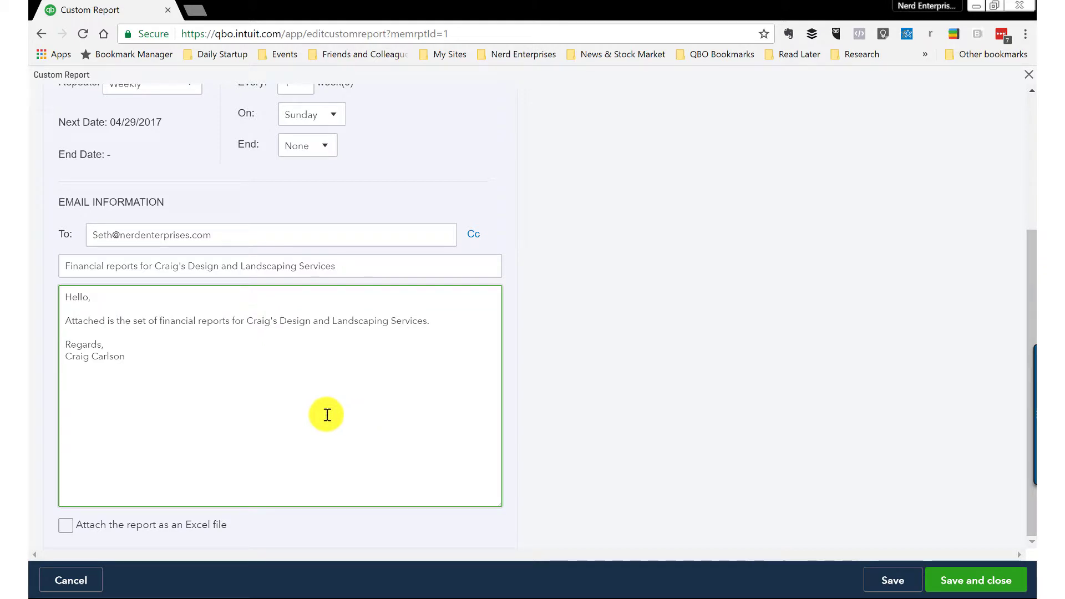
pyautogui.click(958, 583)
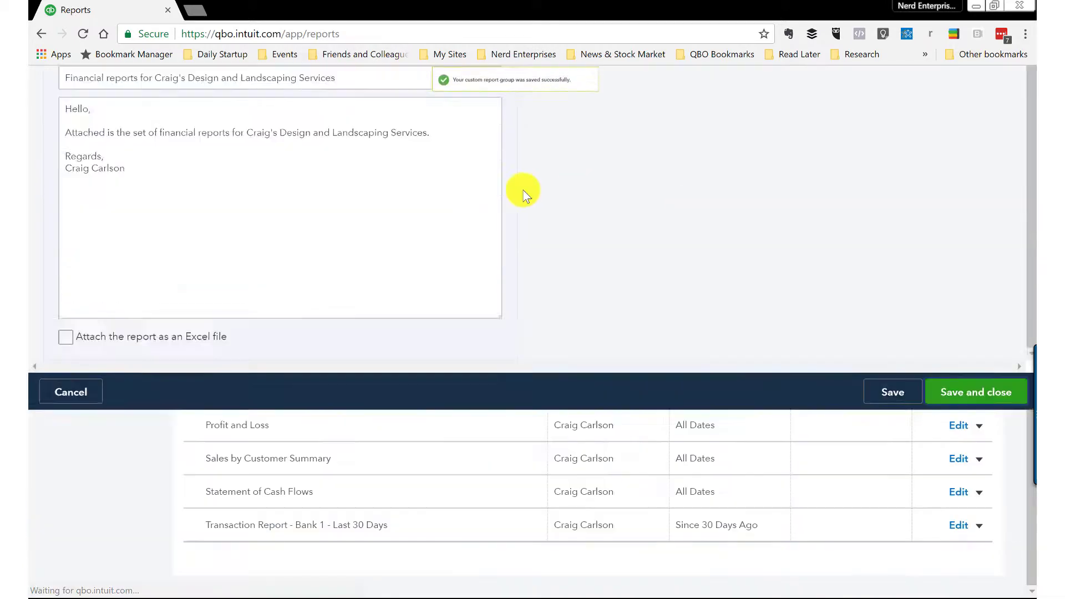
pyautogui.scroll(-3, 771, 420)
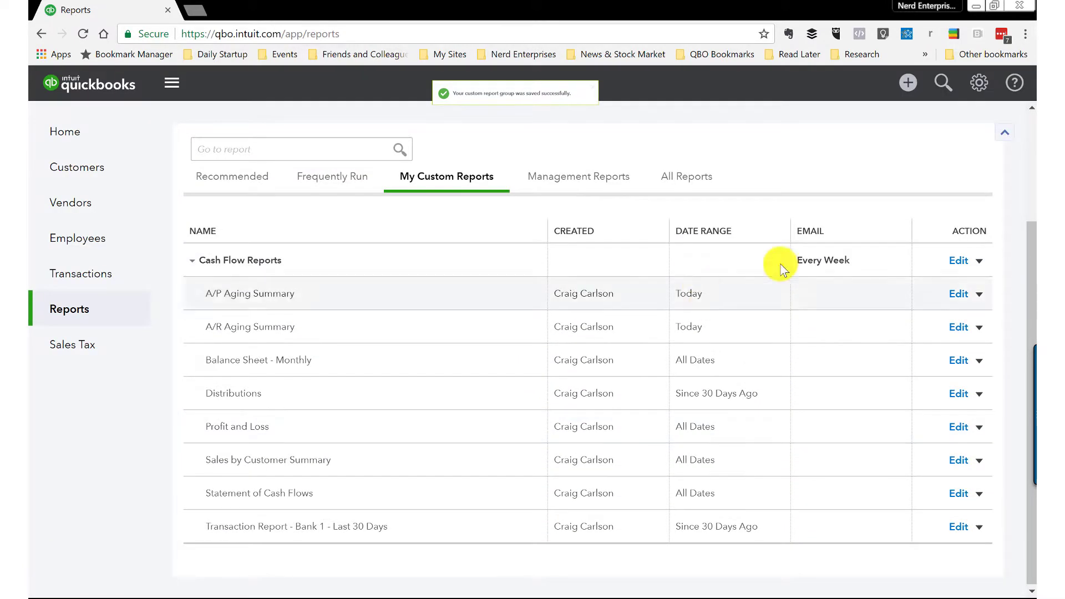